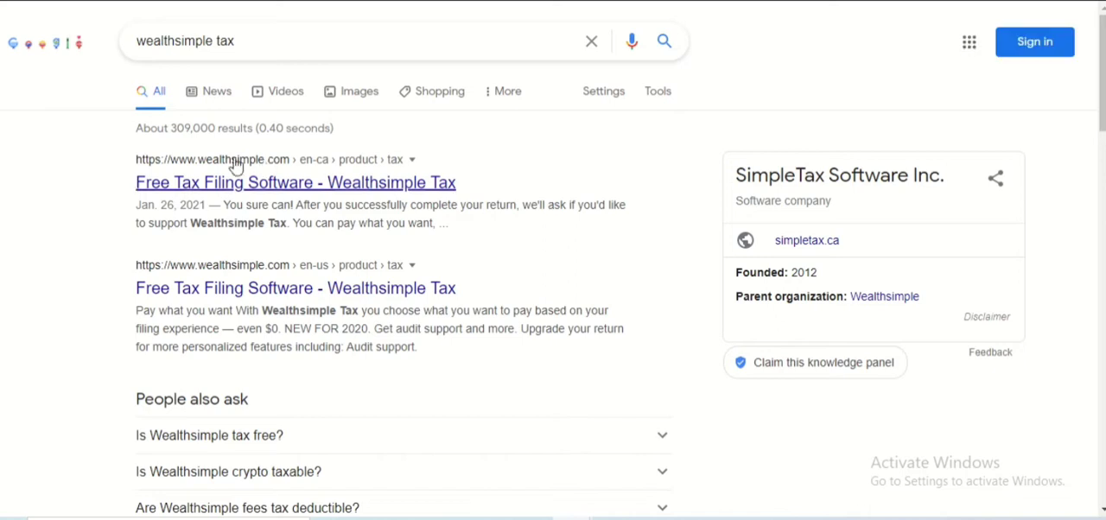
# - Open the Canadian Wealthsimple Tax page from the search results and start the 2020 tax return
pyautogui.click(405, 199)
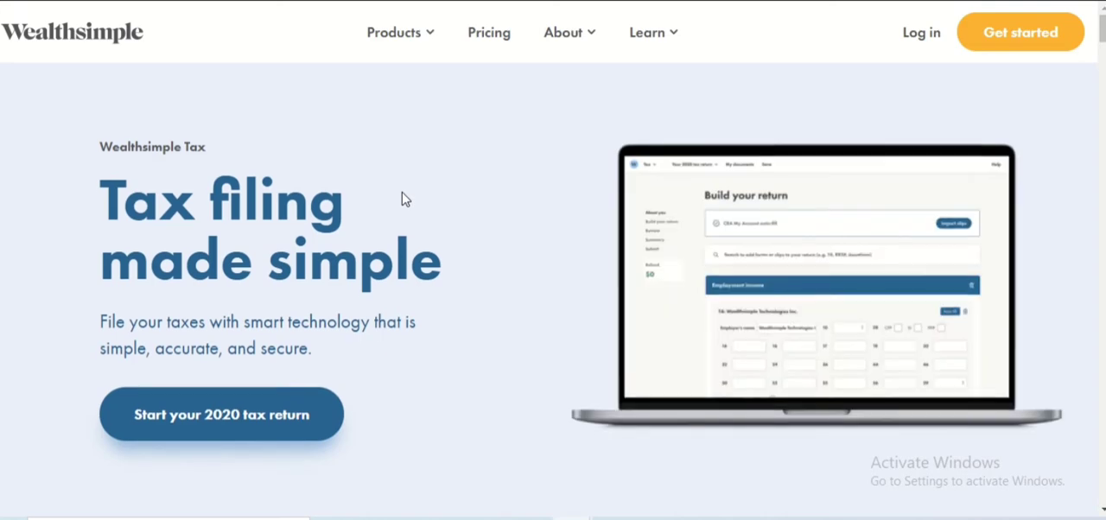
pyautogui.scroll(-1, 404, 199)
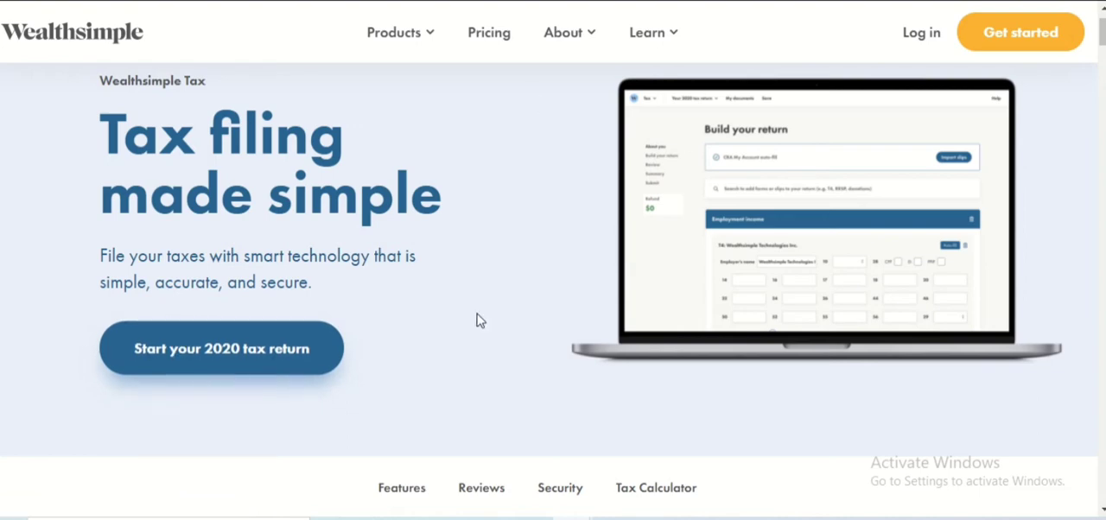
pyautogui.click(270, 371)
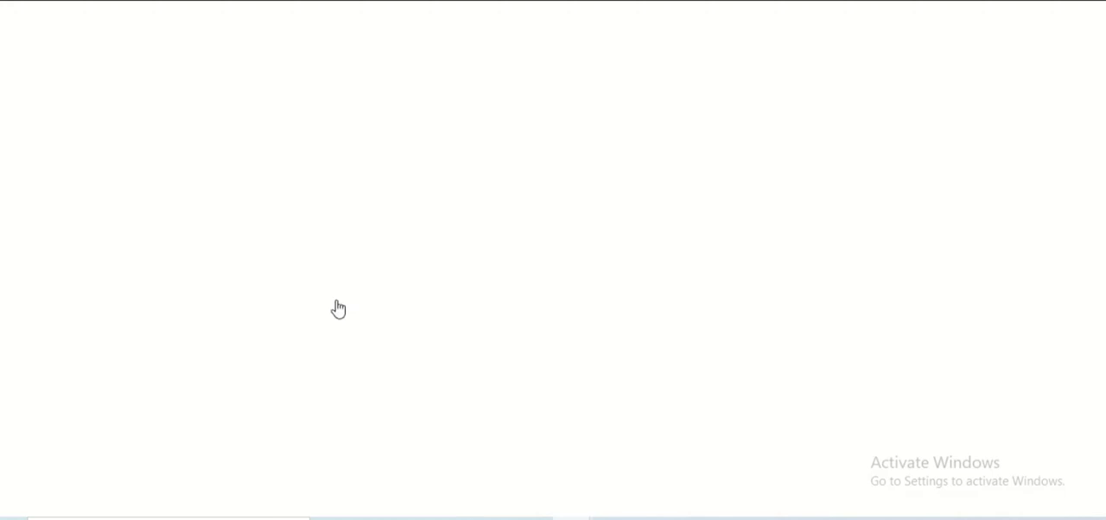
# - Choose to get started as someone new to filing taxes with Wealthsimple and view the account sign-up form
pyautogui.scroll(-2, 499, 265)
pyautogui.scroll(-2, 499, 266)
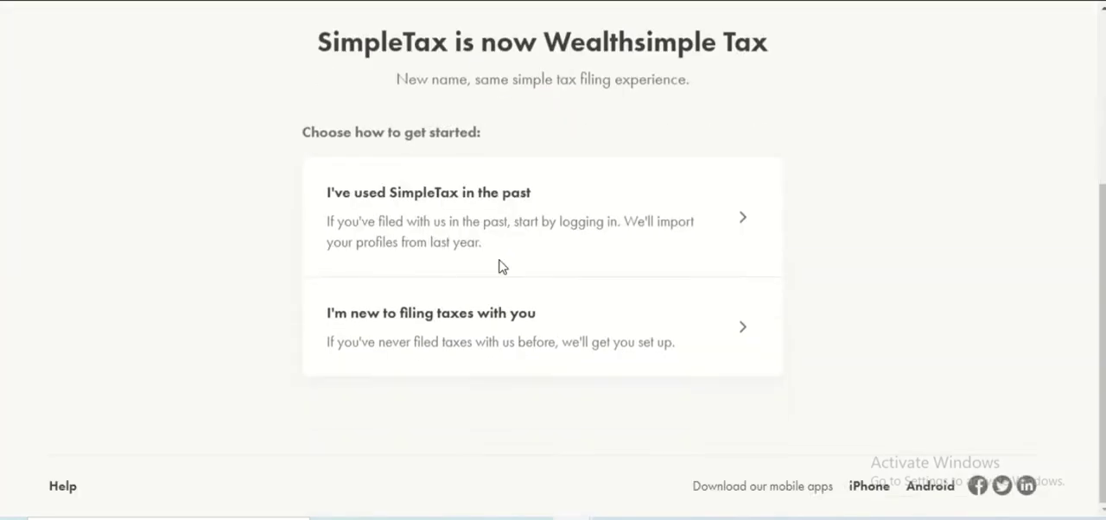
pyautogui.scroll(1, 496, 242)
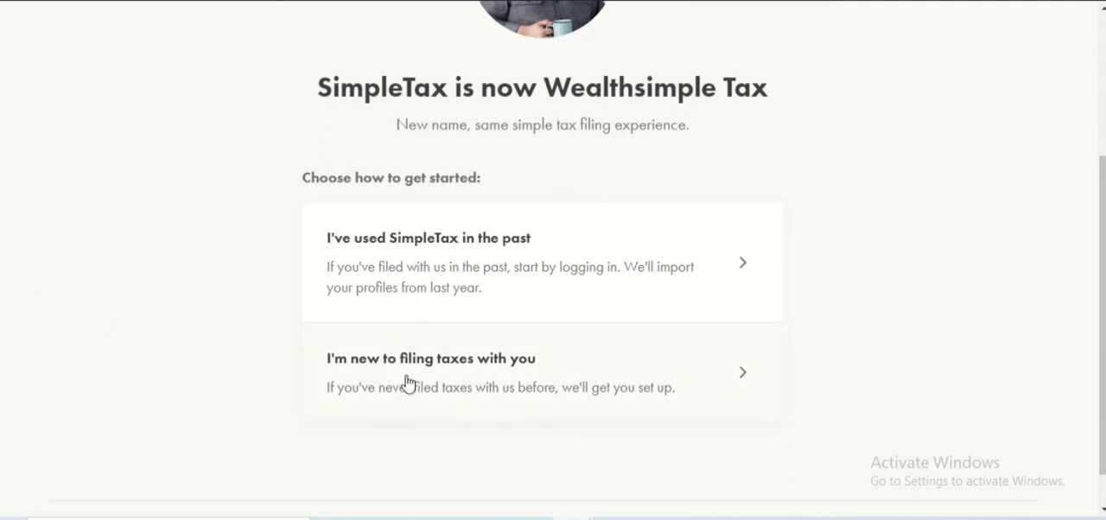
pyautogui.scroll(1, 407, 383)
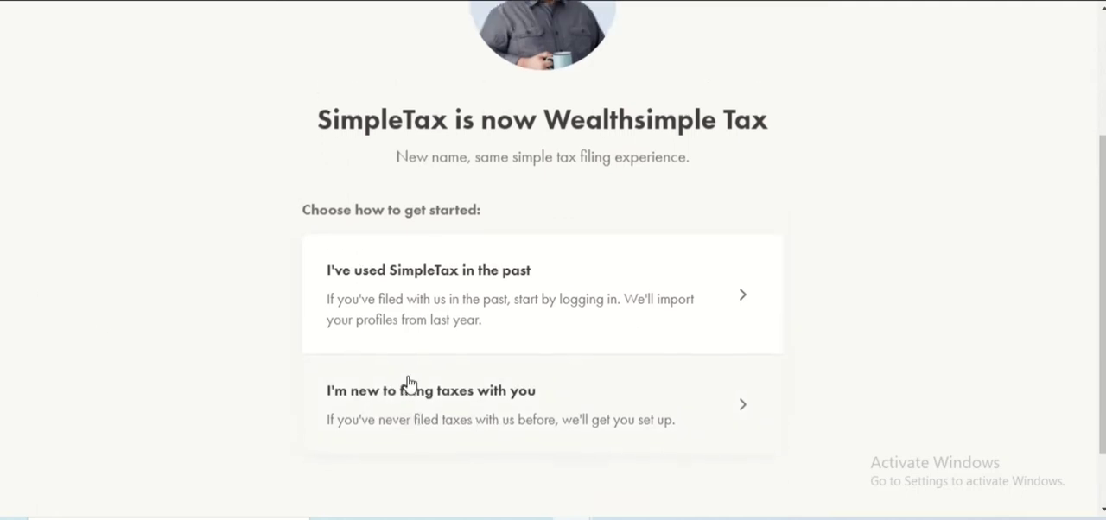
pyautogui.click(402, 430)
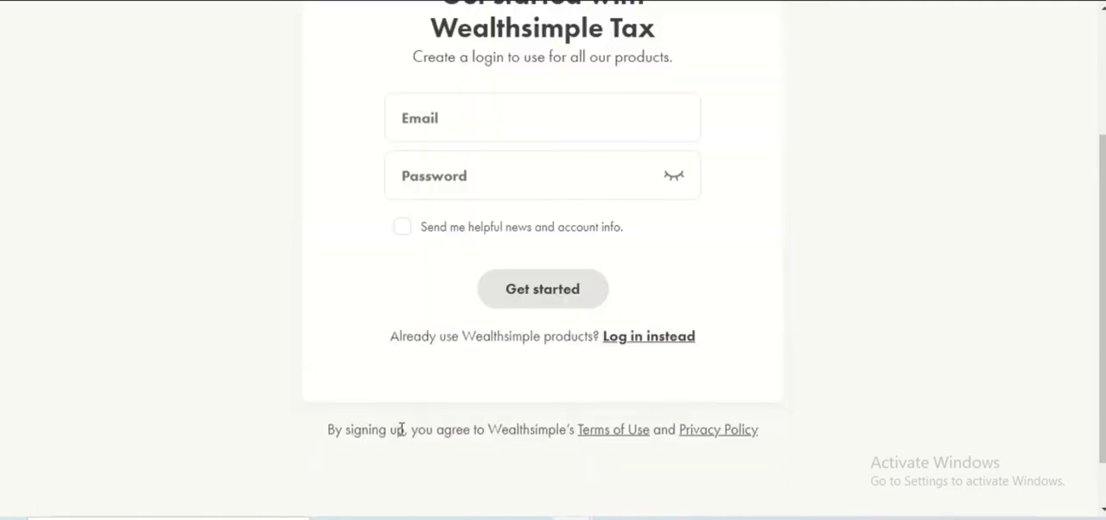
pyautogui.scroll(3, 402, 429)
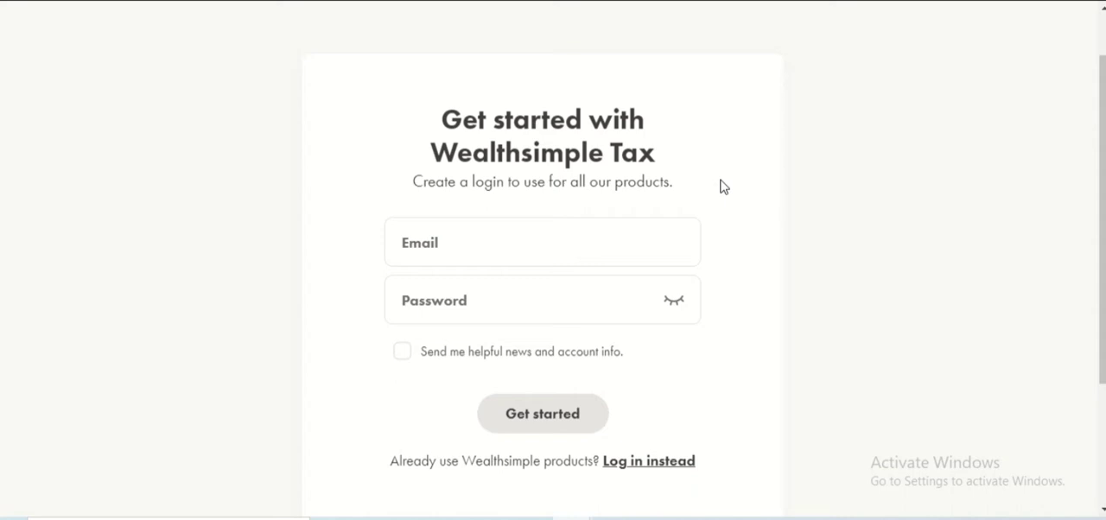
pyautogui.scroll(1, 723, 187)
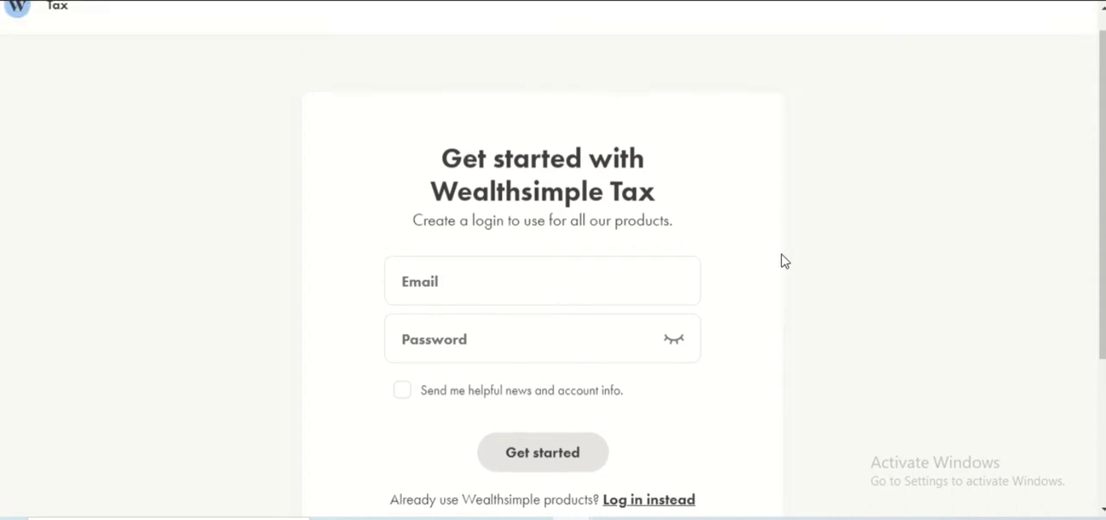
# - Enter the two-step verification code sent by e-mail and submit it
pyautogui.scroll(-1, 783, 260)
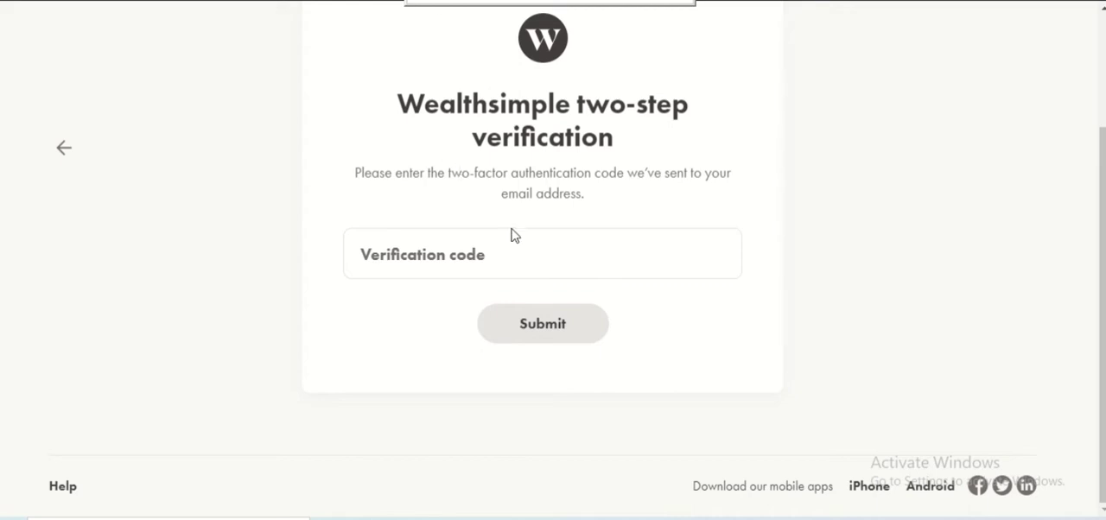
pyautogui.click(491, 273)
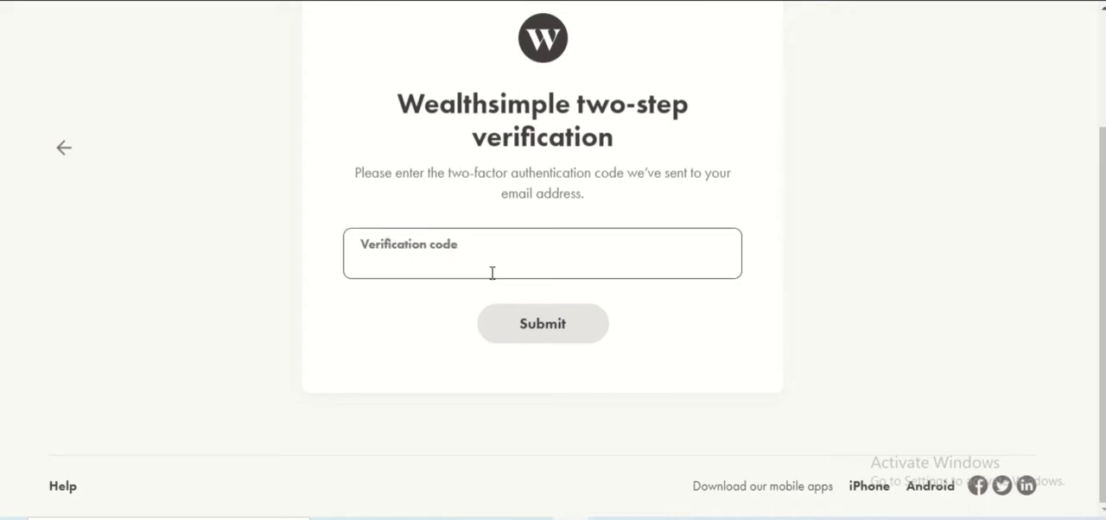
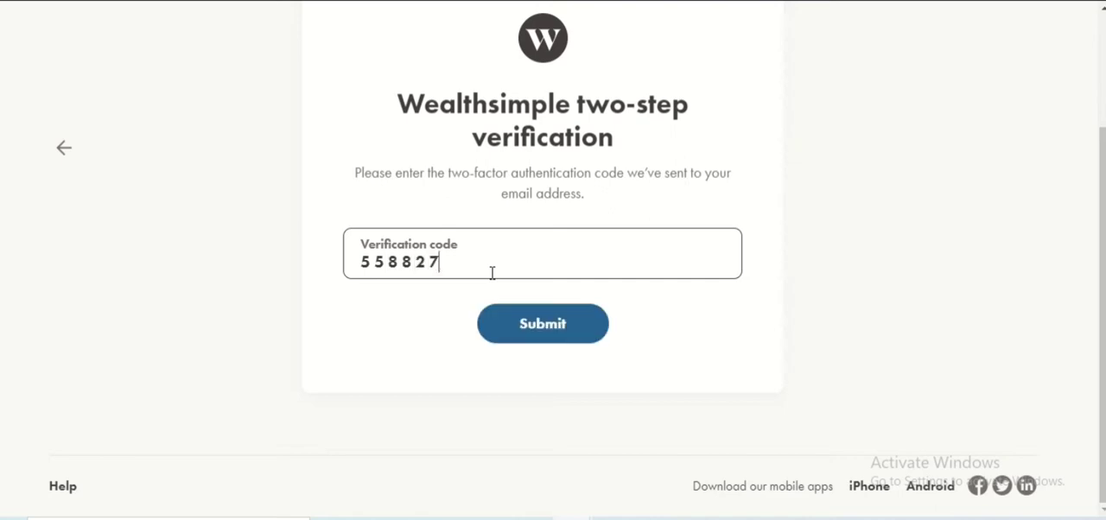
pyautogui.click(535, 320)
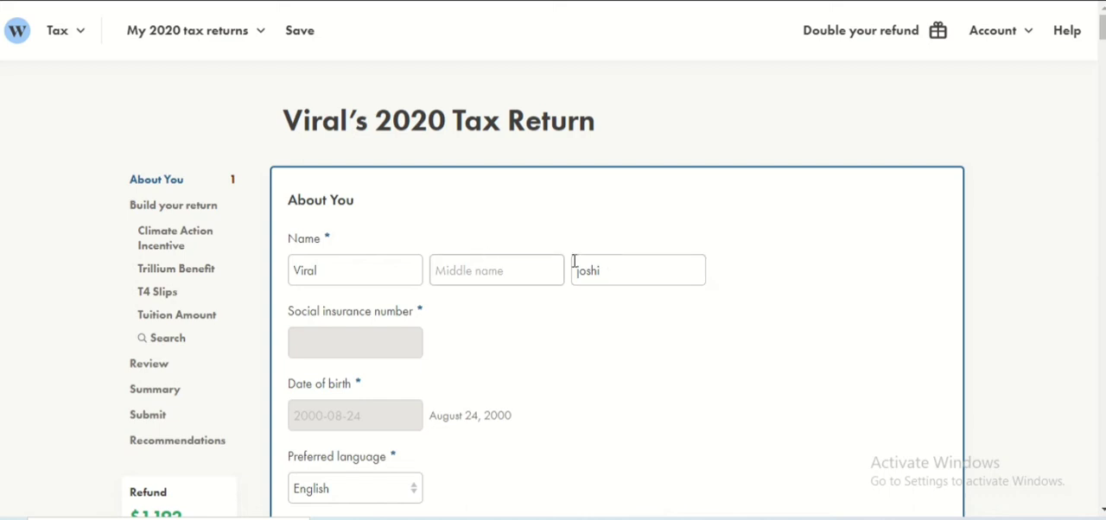
# - Review the About You personal details and the NETFILE Access Code instructions in the 2020 tax return
pyautogui.scroll(-3, 597, 260)
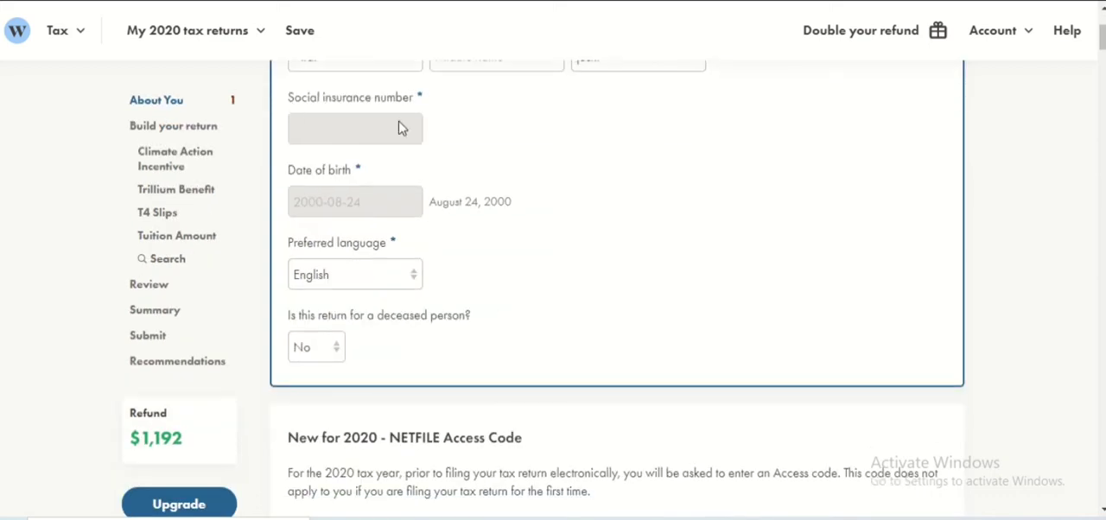
pyautogui.scroll(-1, 363, 129)
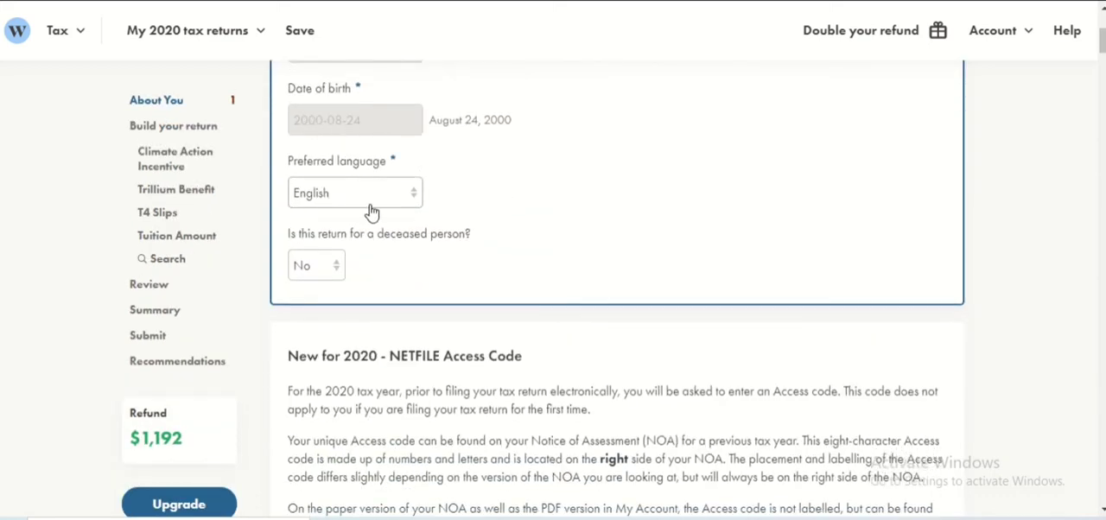
pyautogui.scroll(-2, 421, 190)
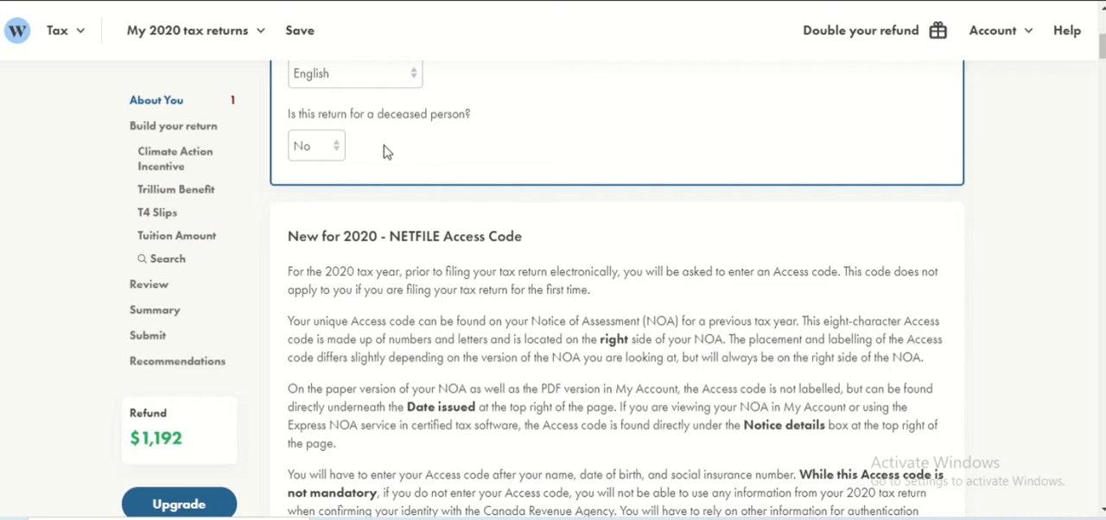
pyautogui.scroll(-4, 546, 247)
pyautogui.scroll(2, 548, 247)
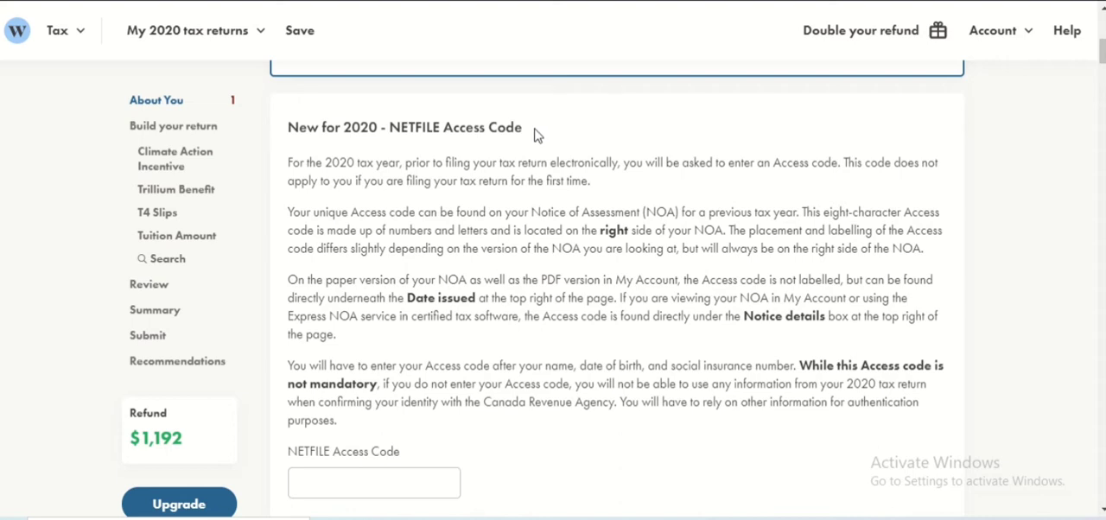
pyautogui.scroll(-1, 535, 134)
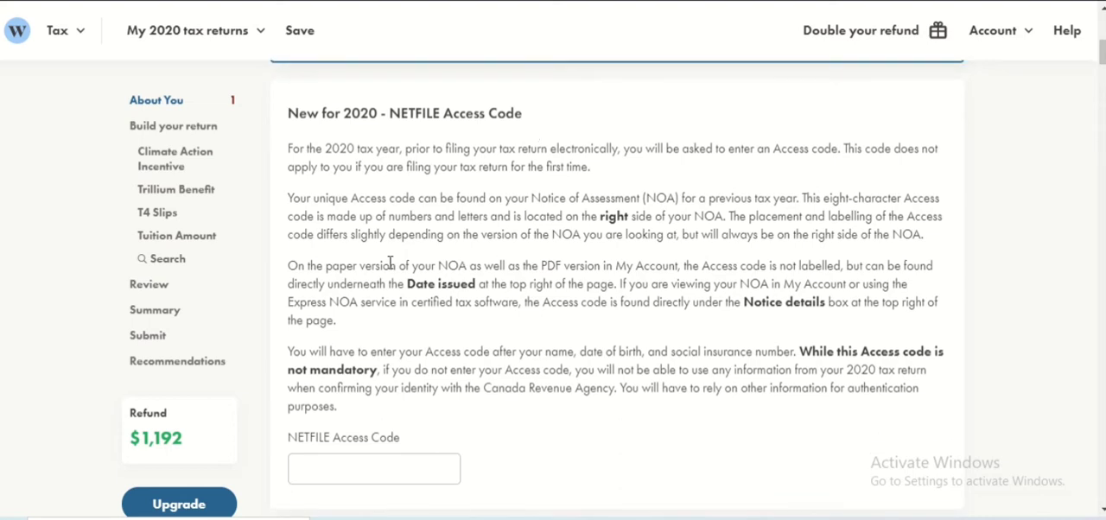
pyautogui.click(289, 269)
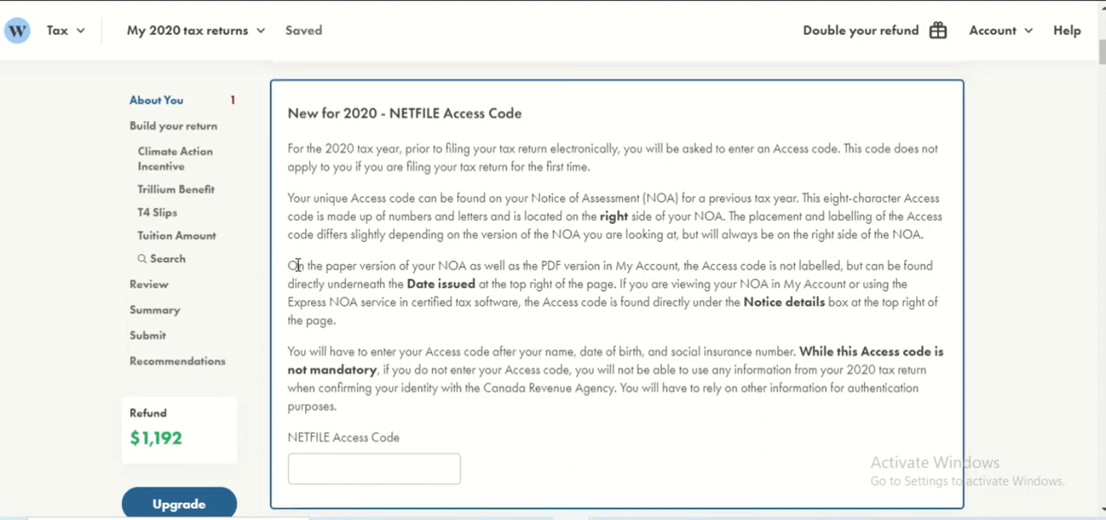
pyautogui.moveTo(297, 265); pyautogui.dragTo(342, 304)
pyautogui.click(511, 444)
pyautogui.scroll(-2, 512, 374)
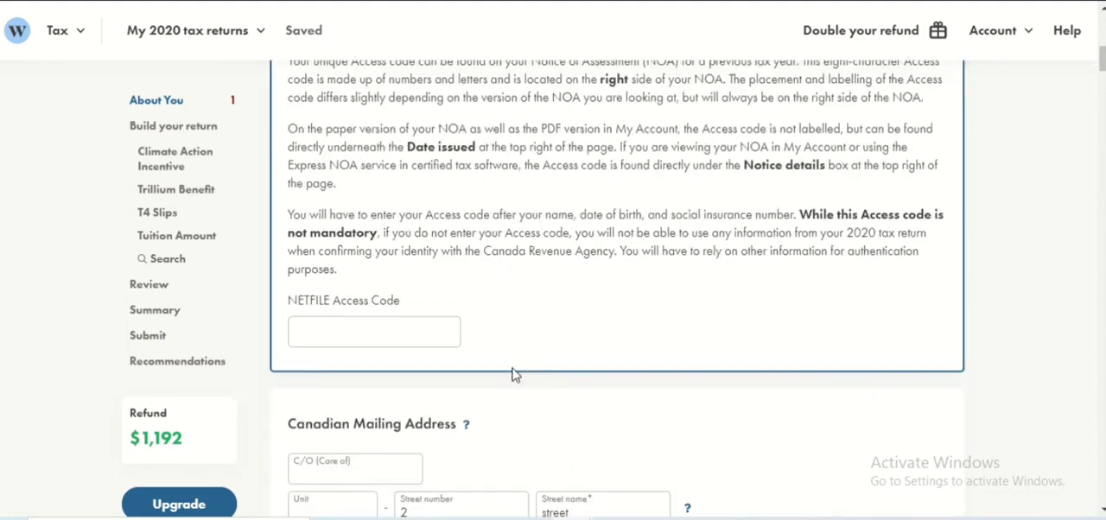
# - Review the Canadian Mailing Address fields and the About Your Residence questions
pyautogui.scroll(-3, 462, 359)
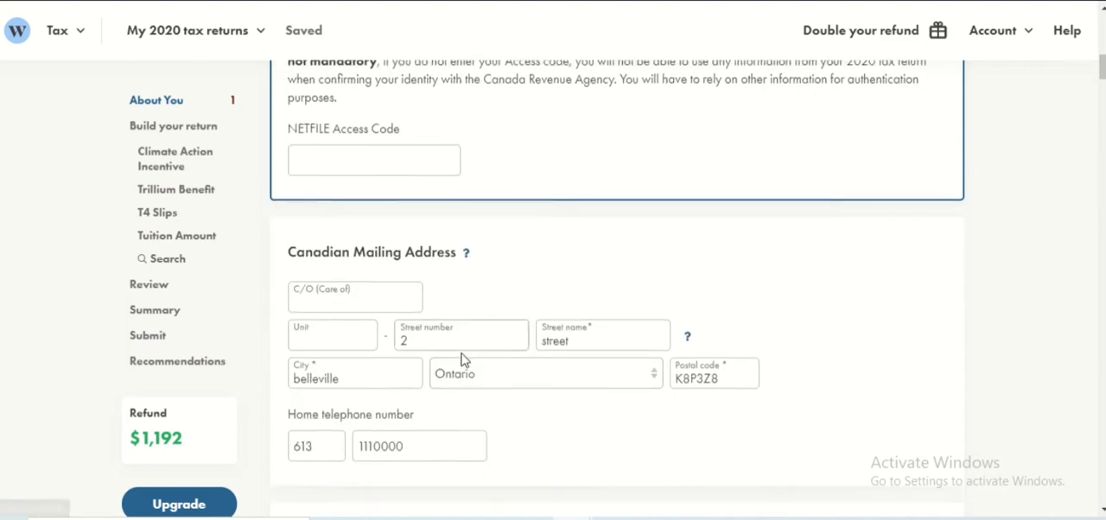
pyautogui.scroll(-1, 462, 358)
pyautogui.scroll(-2, 462, 358)
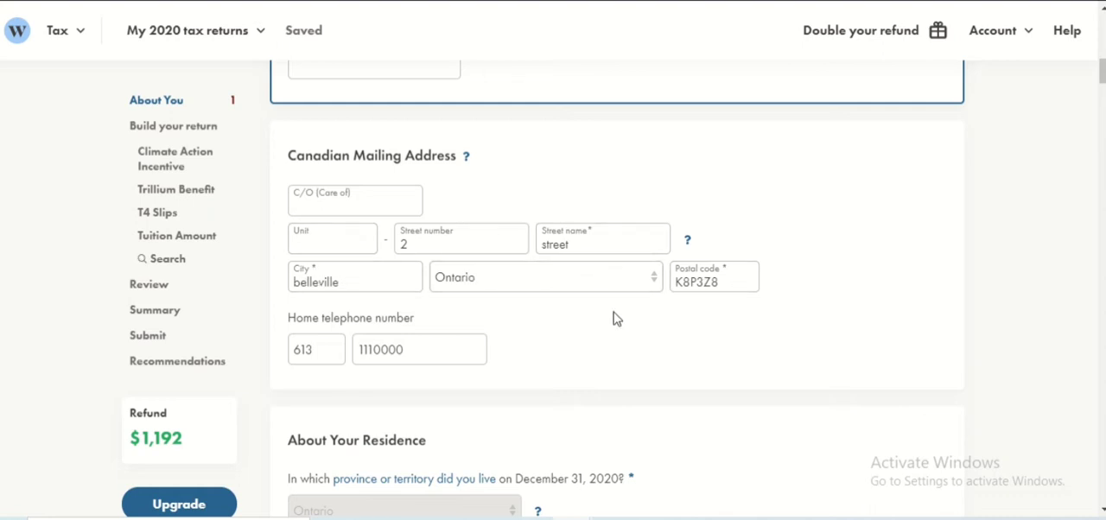
pyautogui.scroll(-1, 616, 318)
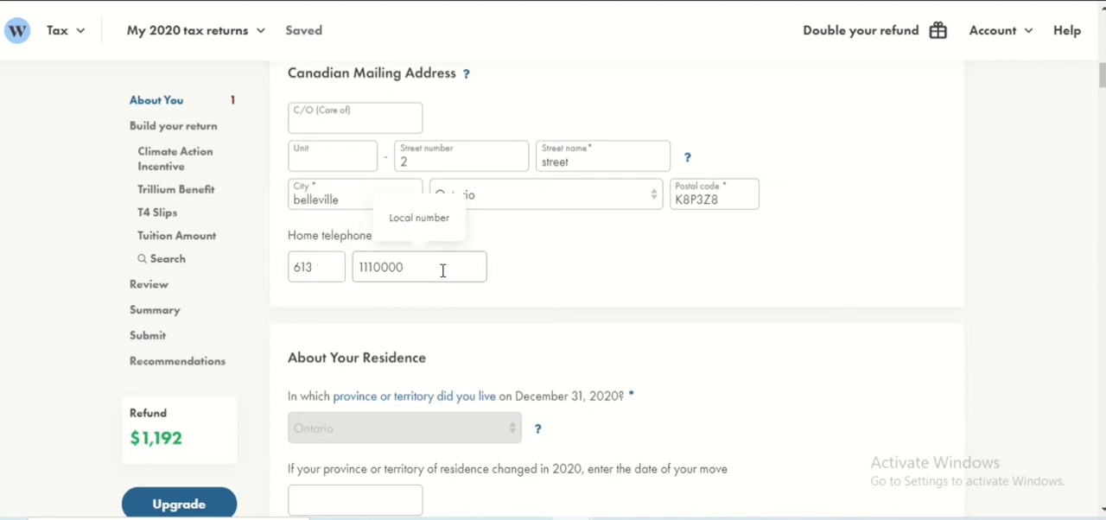
pyautogui.scroll(-4, 439, 273)
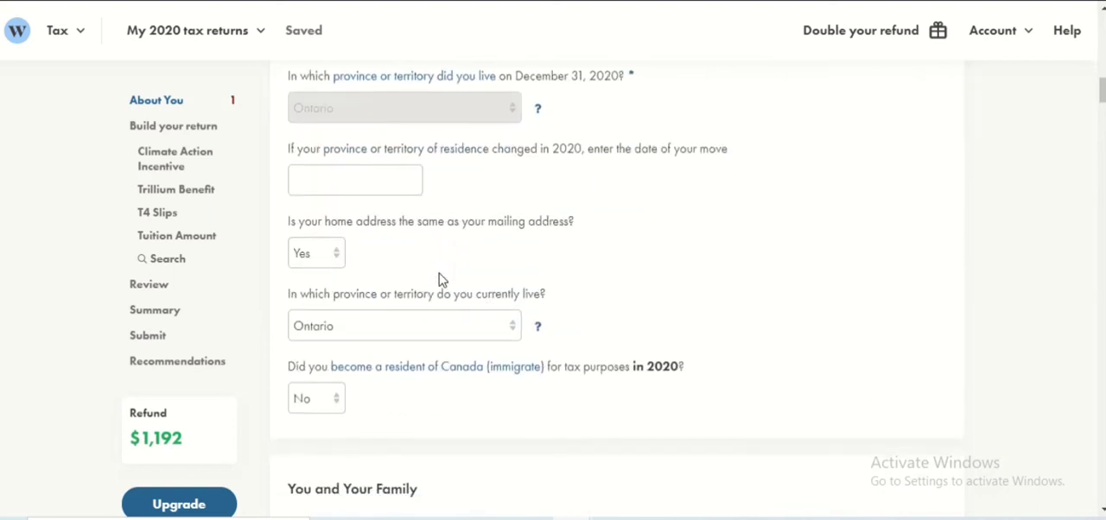
pyautogui.scroll(1, 439, 279)
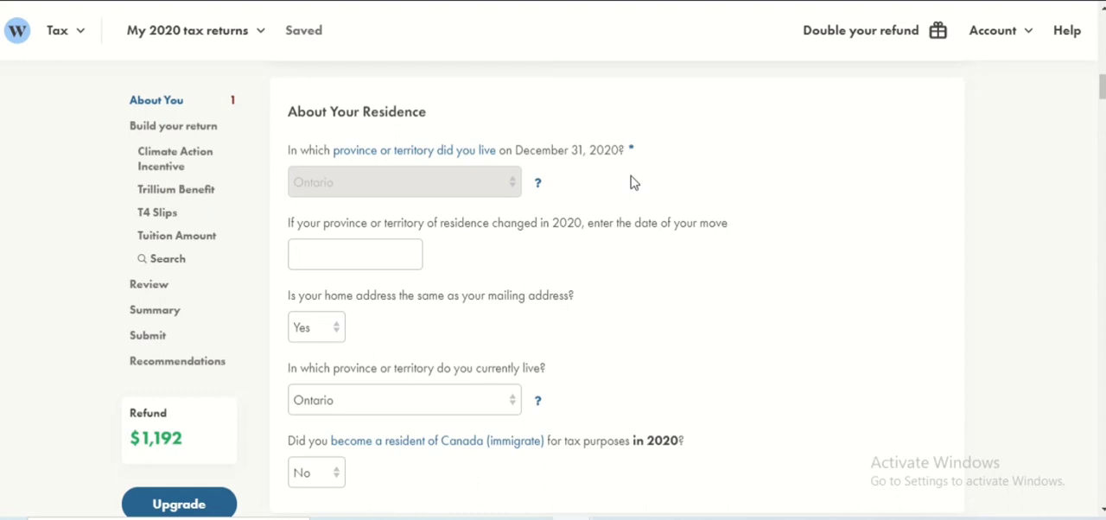
pyautogui.scroll(-1, 575, 204)
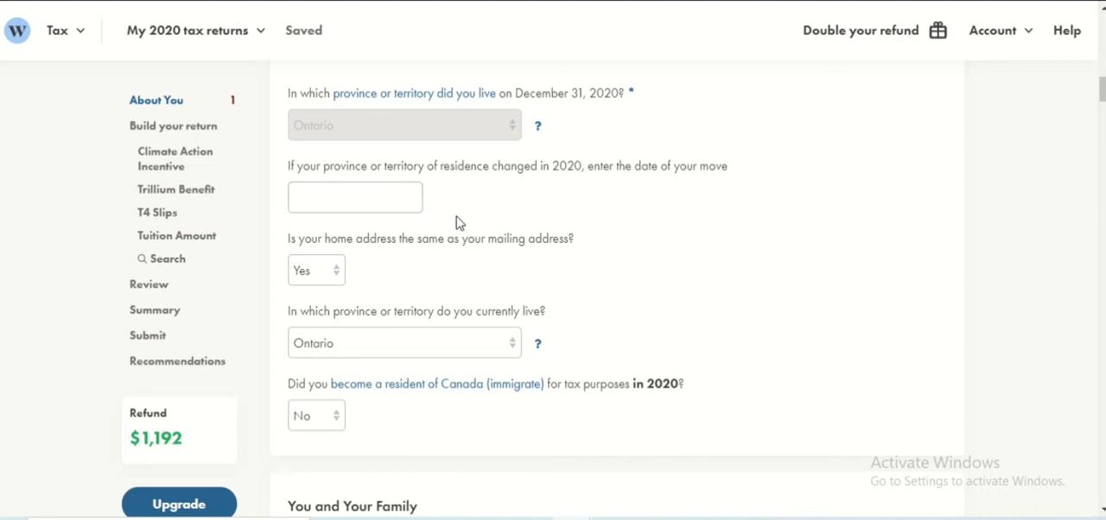
pyautogui.scroll(-2, 380, 197)
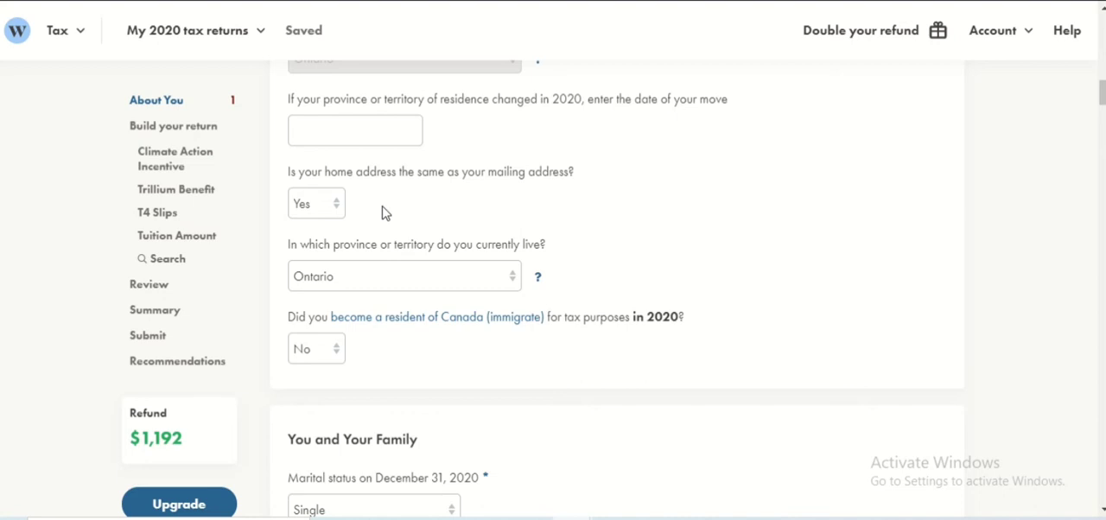
pyautogui.scroll(-2, 363, 217)
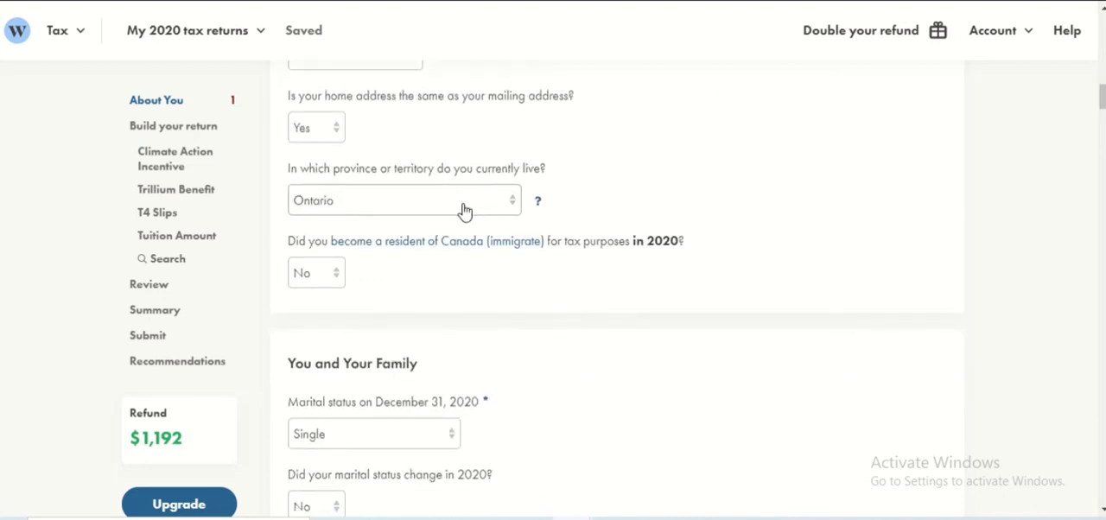
pyautogui.scroll(-2, 464, 212)
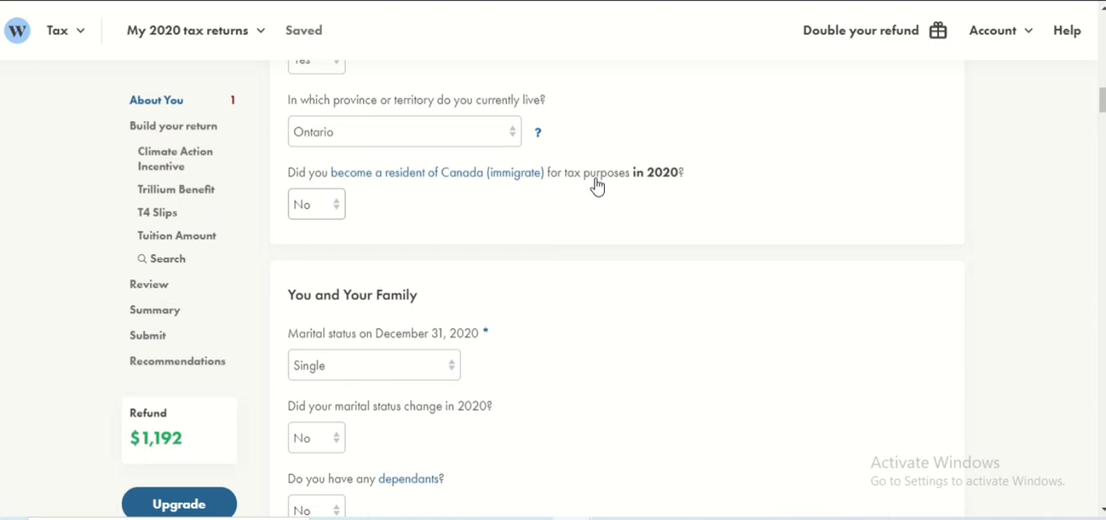
# - Examine the marital status and dependants questions under You and Your Family and the questions in the Misc section
pyautogui.scroll(-2, 518, 199)
pyautogui.scroll(-1, 414, 220)
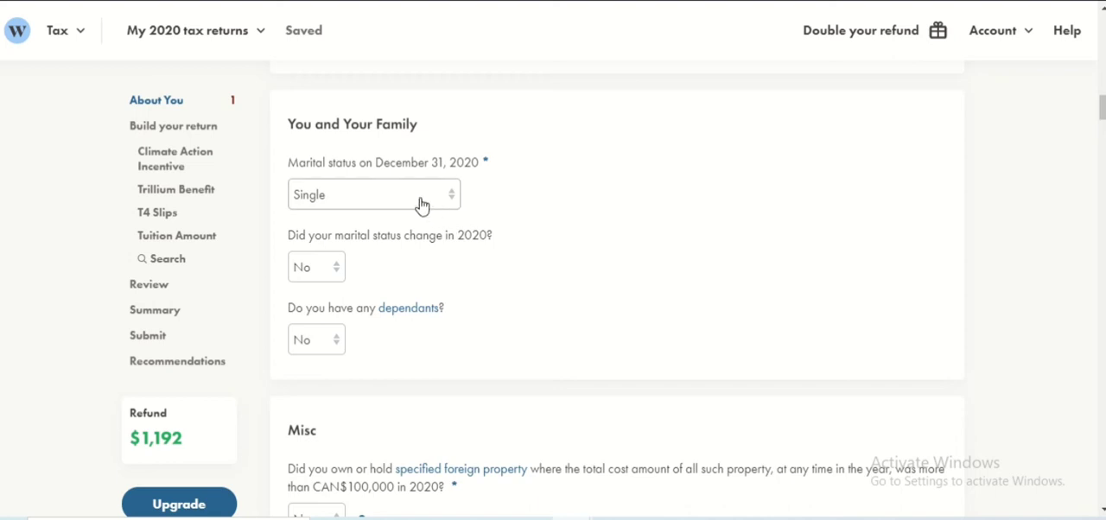
pyautogui.scroll(-1, 421, 205)
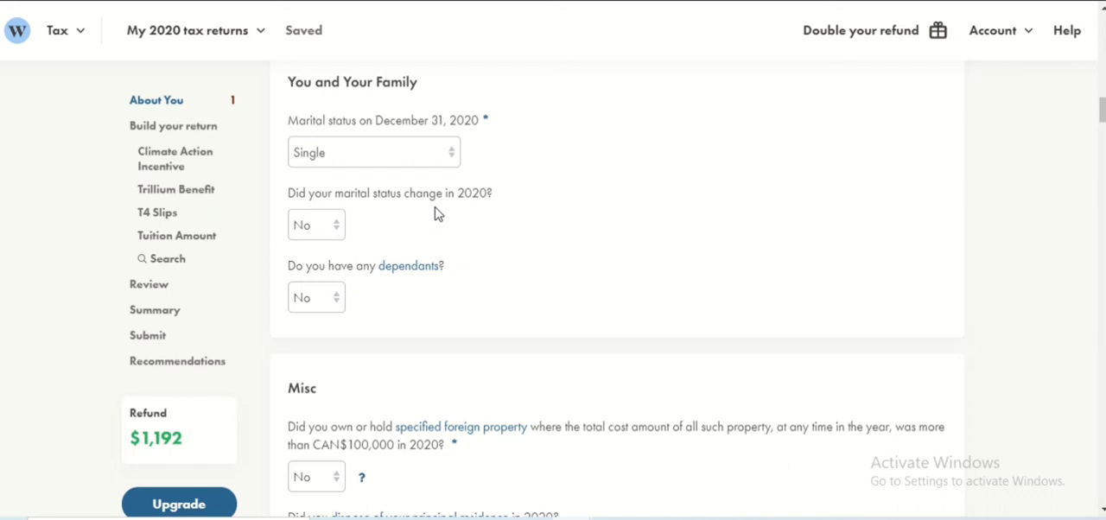
pyautogui.scroll(-2, 436, 213)
pyautogui.scroll(-4, 389, 234)
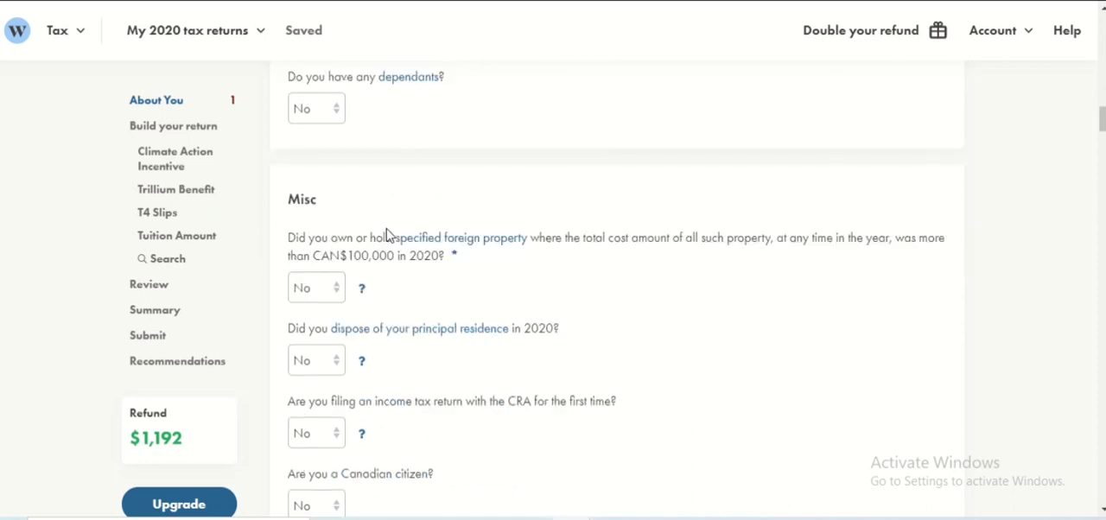
pyautogui.scroll(-1, 439, 253)
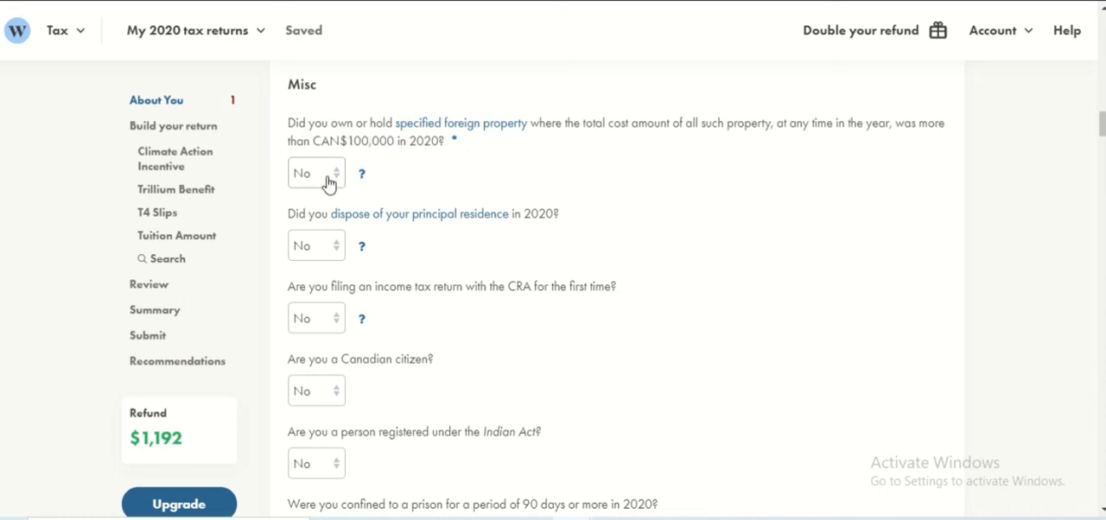
pyautogui.scroll(-1, 328, 181)
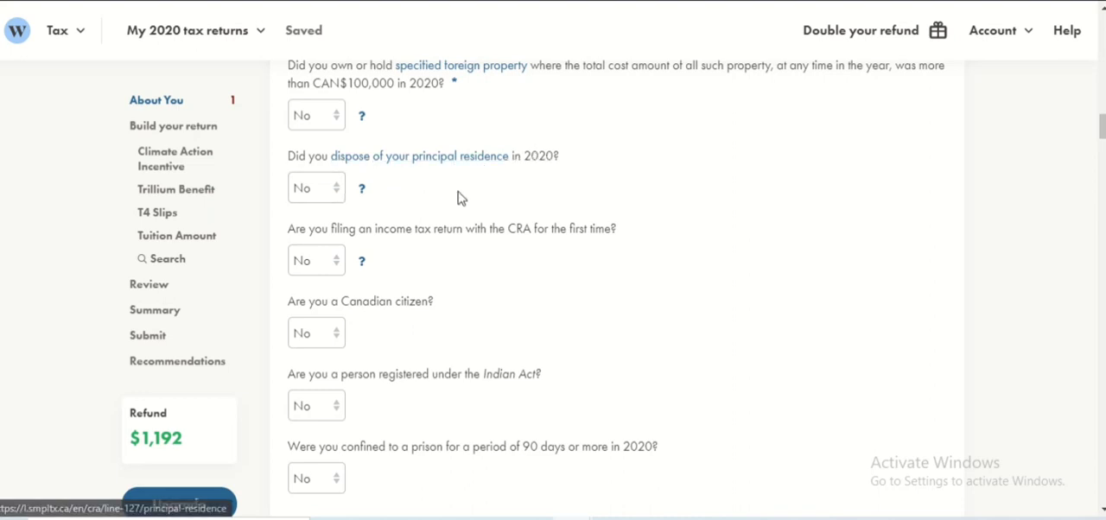
pyautogui.scroll(-1, 460, 198)
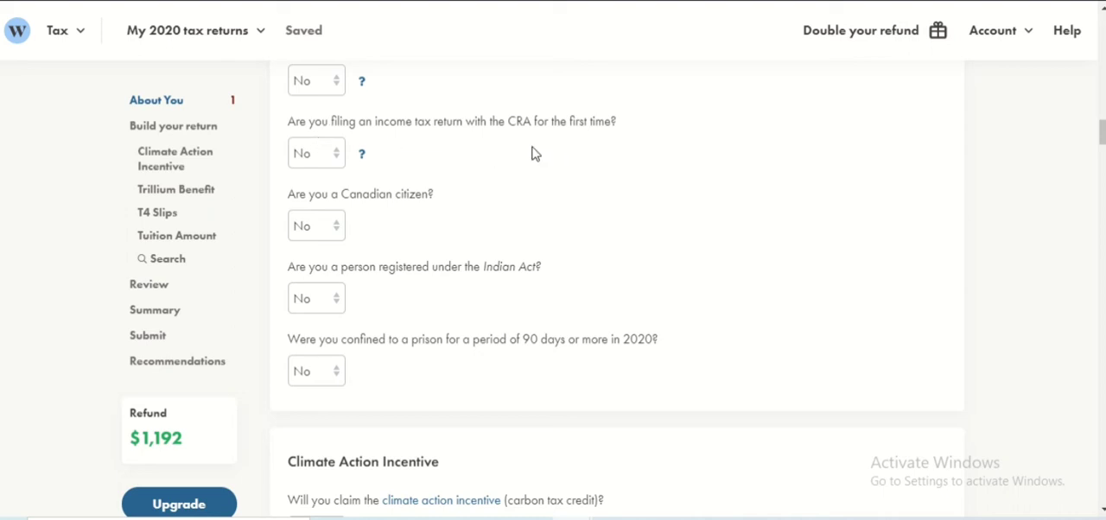
# - Review the remaining Misc questions on citizenship, Indian Act registration and prison confinement, plus the Climate Action Incentive and Ontario Trillium Benefit claim questions
pyautogui.scroll(-1, 435, 180)
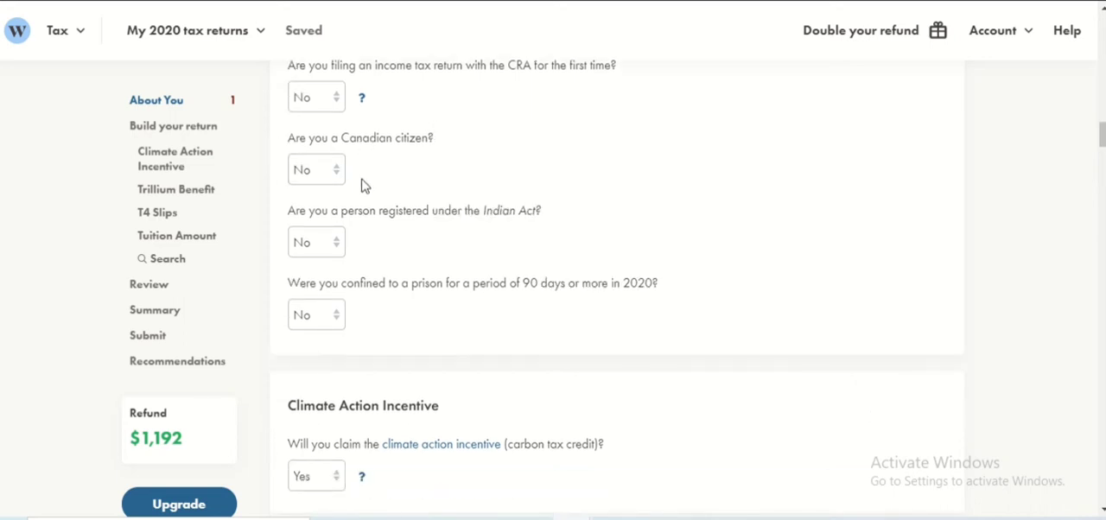
pyautogui.scroll(-1, 463, 227)
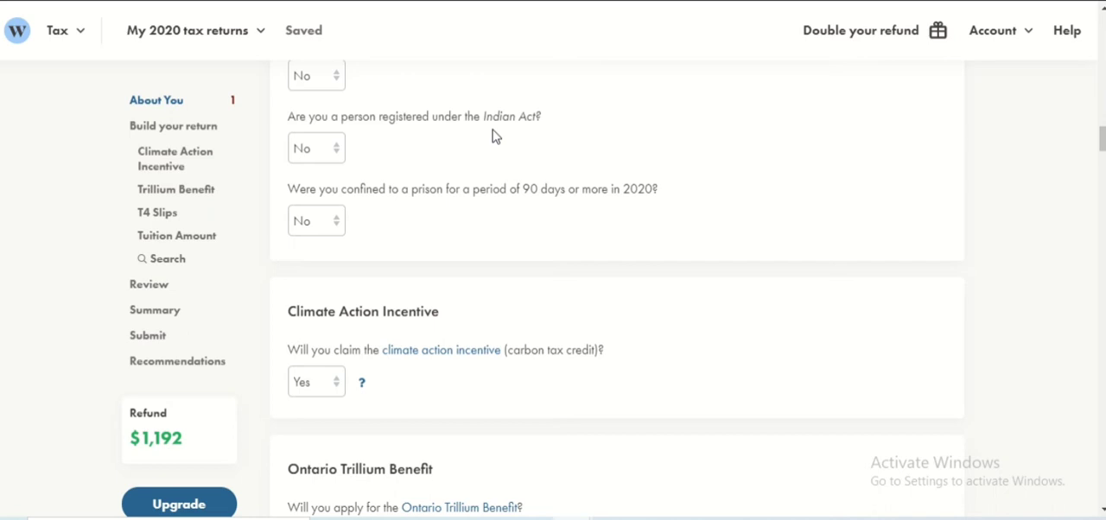
pyautogui.scroll(-1, 425, 161)
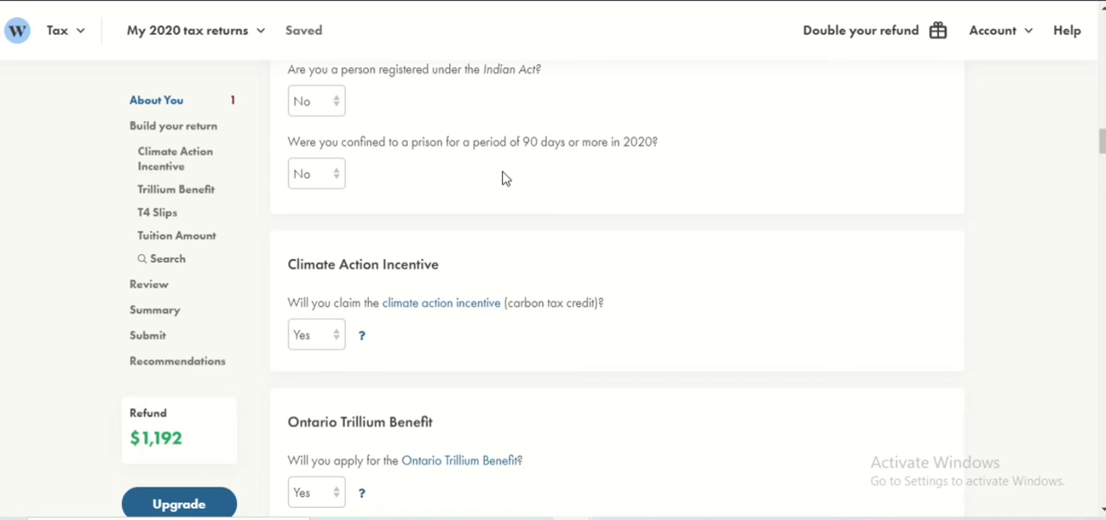
pyautogui.scroll(-2, 466, 184)
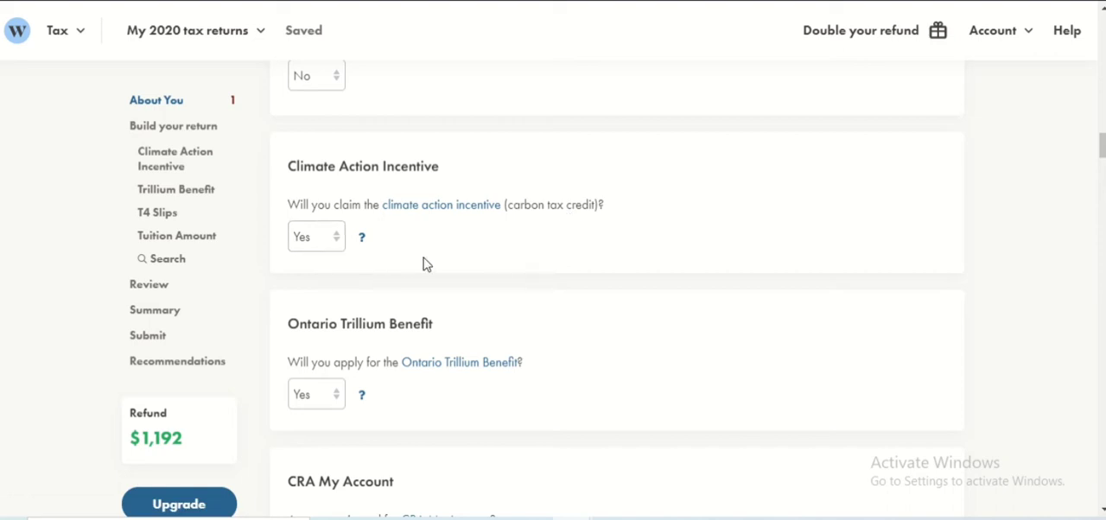
pyautogui.scroll(-3, 425, 264)
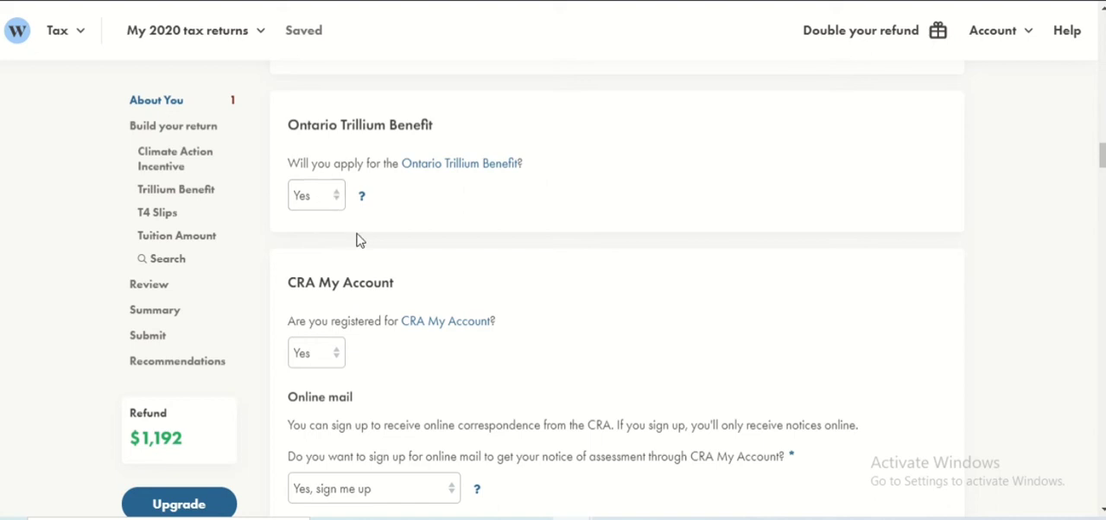
# - Review the CRA My Account registration question, the online mail sign-up and its e-mail address fields, down to the CRA auto-fill option
pyautogui.scroll(-1, 463, 299)
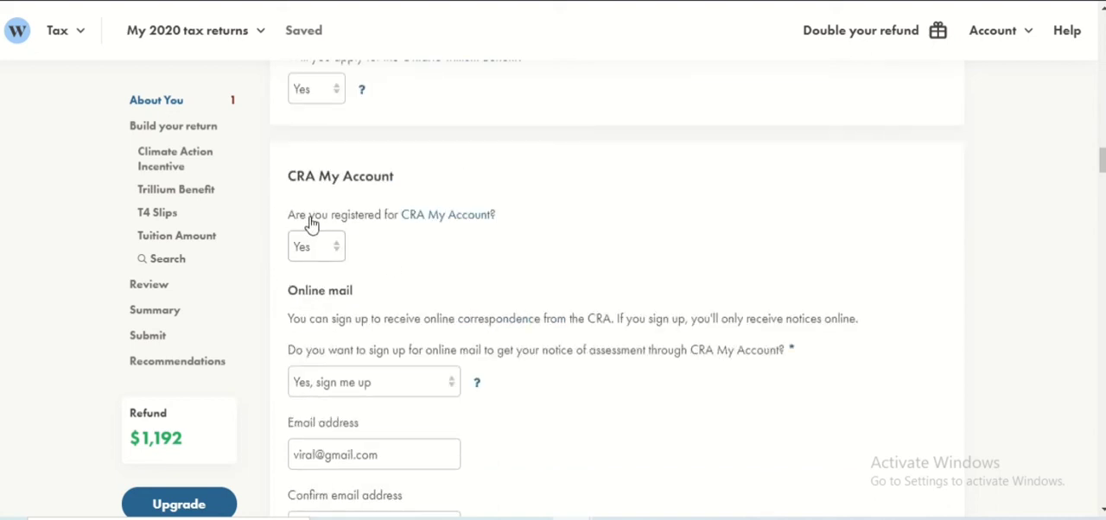
pyautogui.scroll(-1, 482, 276)
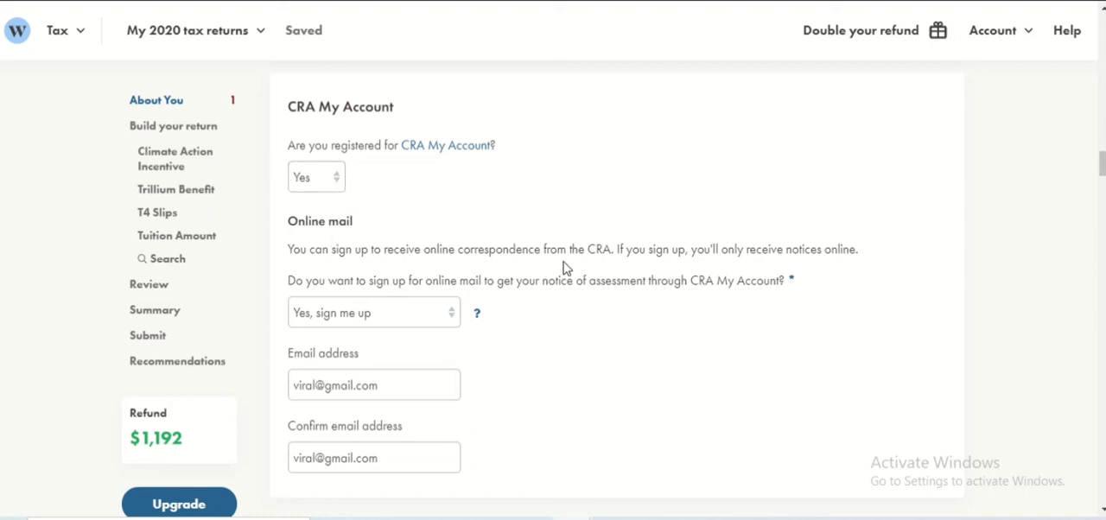
pyautogui.scroll(-2, 563, 268)
pyautogui.scroll(1, 412, 161)
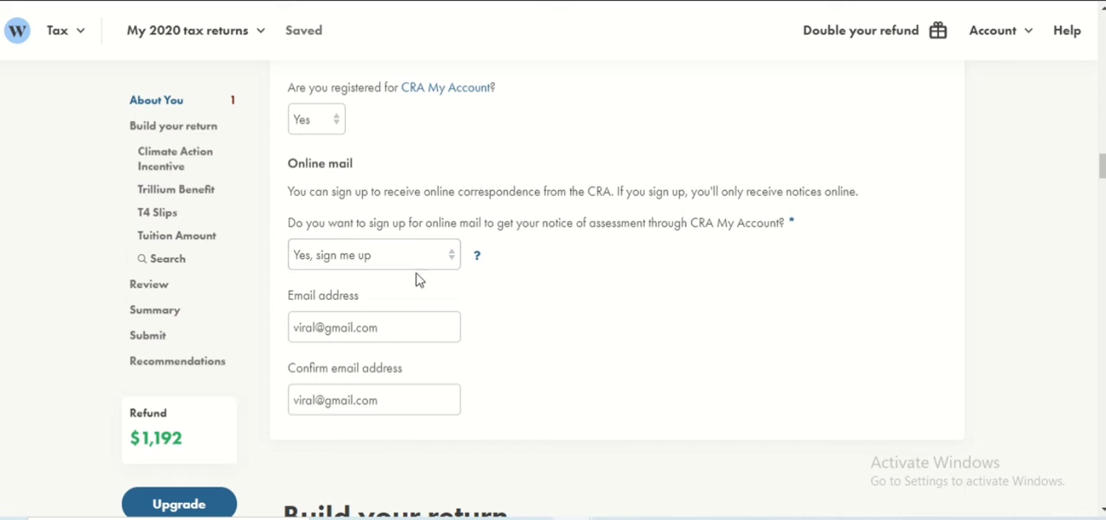
pyautogui.scroll(-1, 346, 242)
pyautogui.scroll(-3, 435, 336)
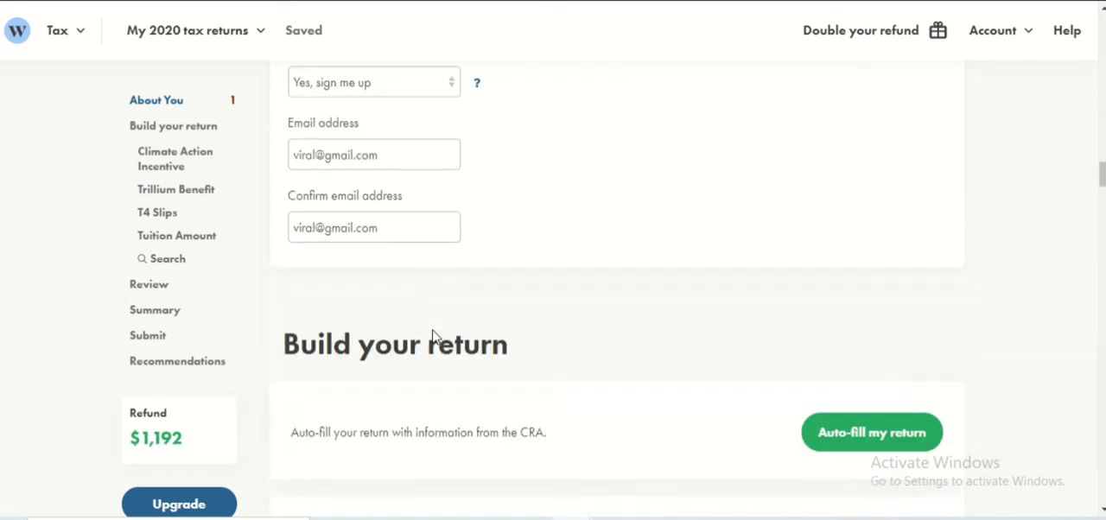
pyautogui.scroll(3, 610, 311)
pyautogui.scroll(-3, 610, 311)
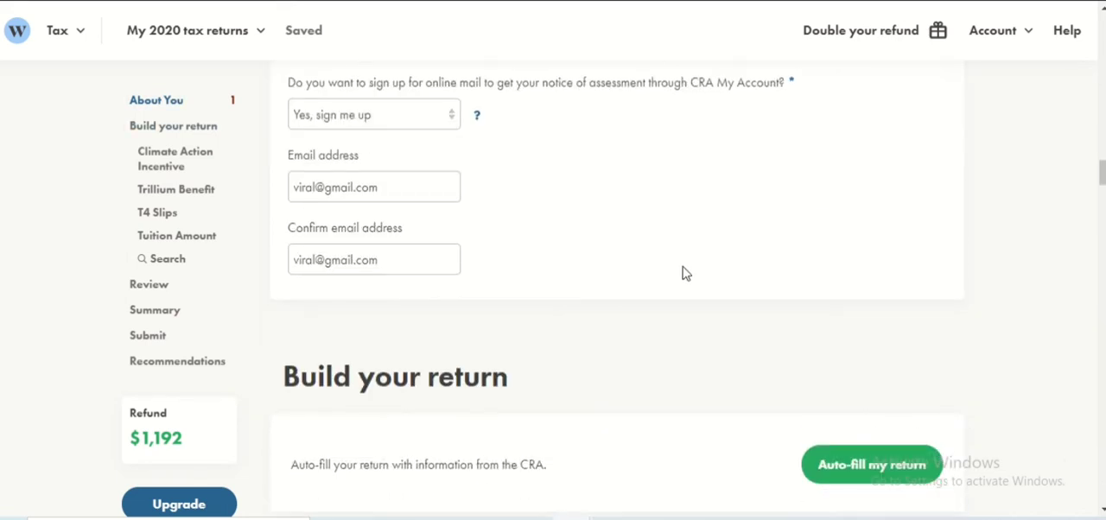
pyautogui.scroll(1, 682, 273)
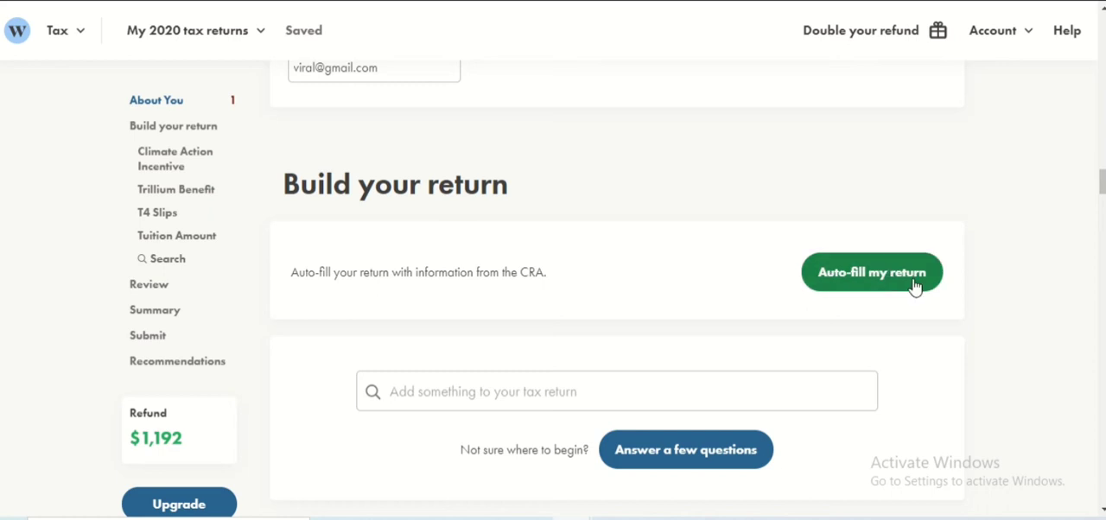
# - Find Employment Income — T4 in the list of items for the tax return and look through the T4 slip boxes
pyautogui.scroll(-2, 810, 300)
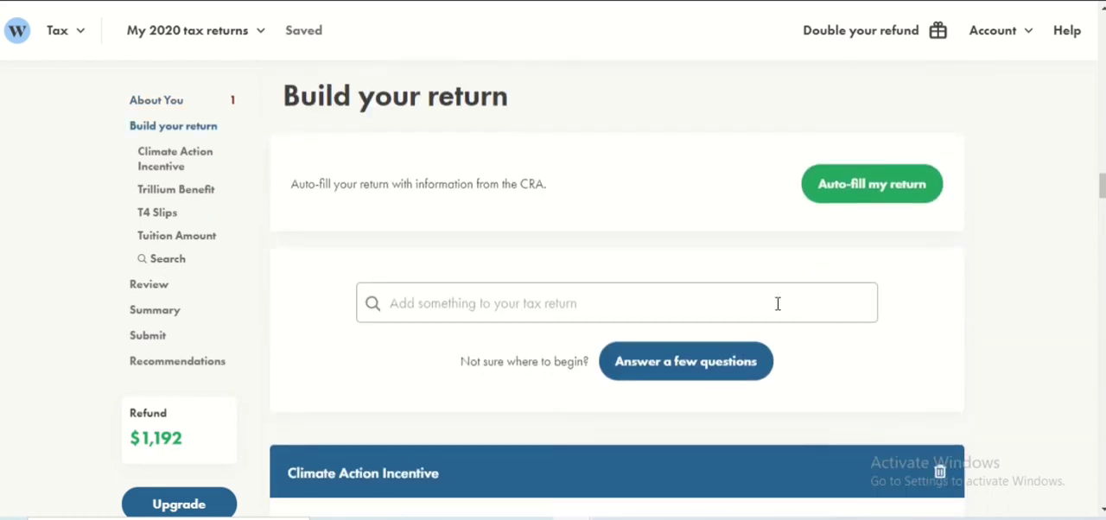
pyautogui.click(646, 316)
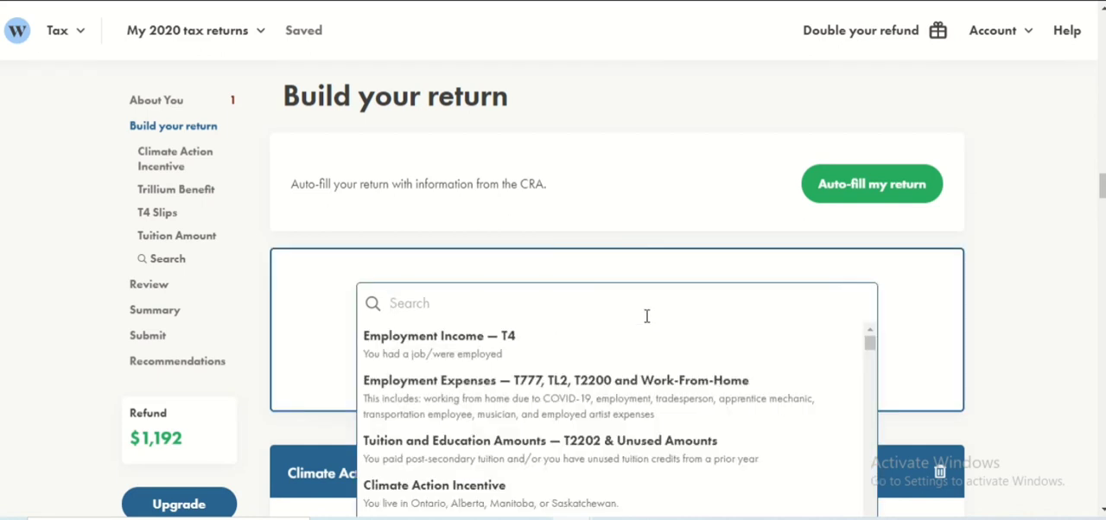
pyautogui.click(440, 348)
pyautogui.scroll(1, 573, 308)
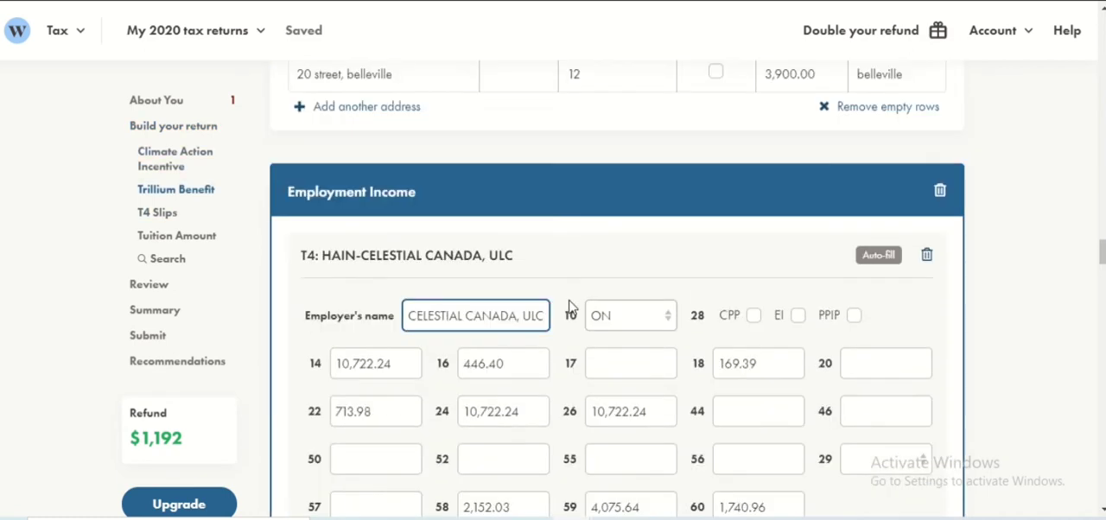
pyautogui.scroll(-3, 648, 267)
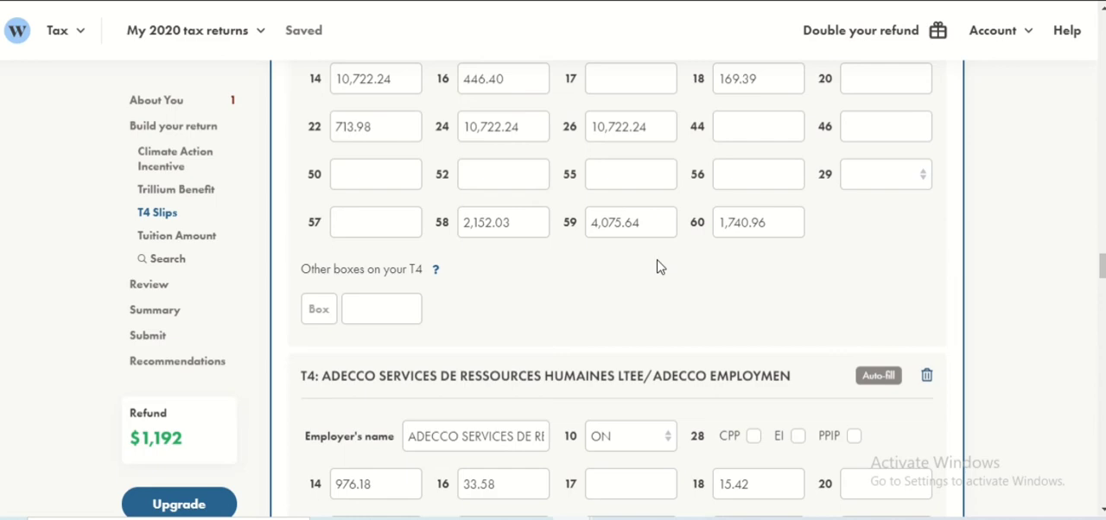
# - Find Tuition and Education Amounts — T2202 & Unused Amounts in the item list and review the tuition slip, training credit, transfer and carryforward details
pyautogui.scroll(15, 656, 266)
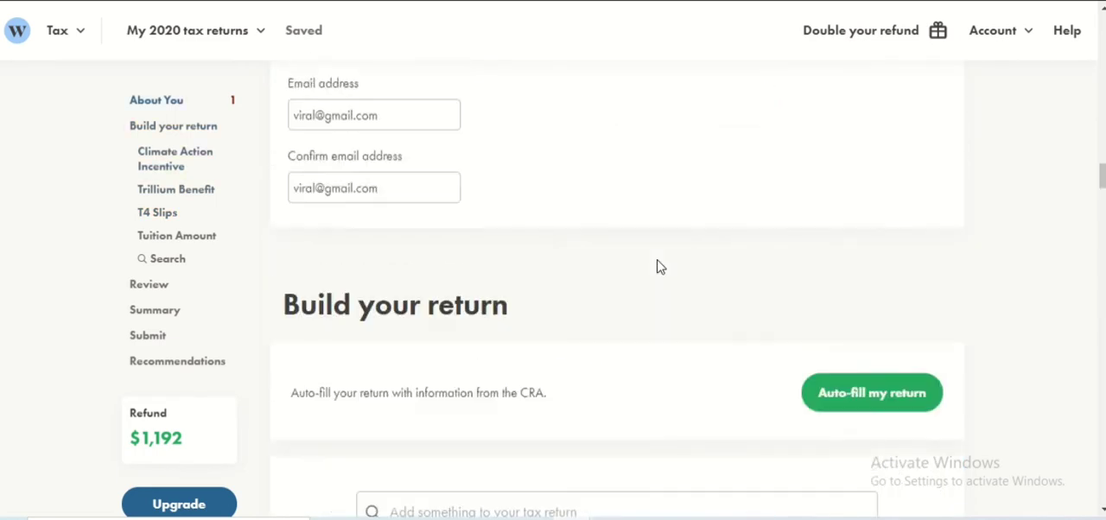
pyautogui.scroll(9, 656, 266)
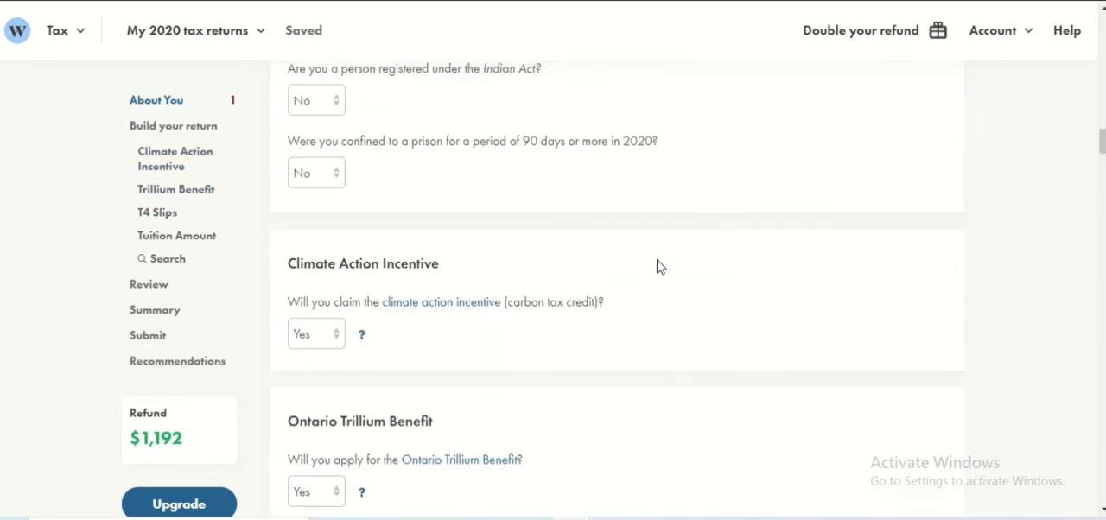
pyautogui.scroll(-12, 656, 266)
pyautogui.scroll(4, 657, 266)
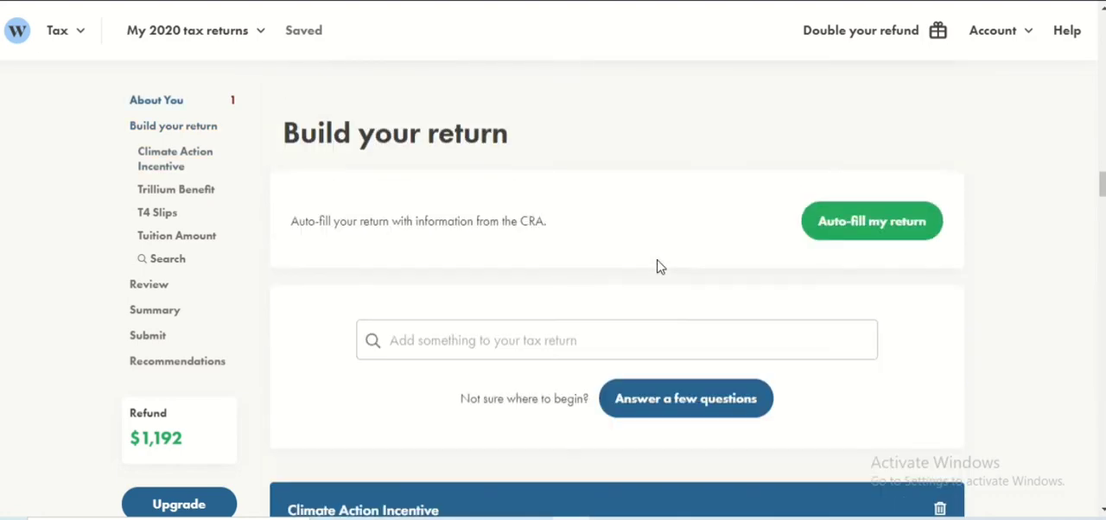
pyautogui.click(551, 333)
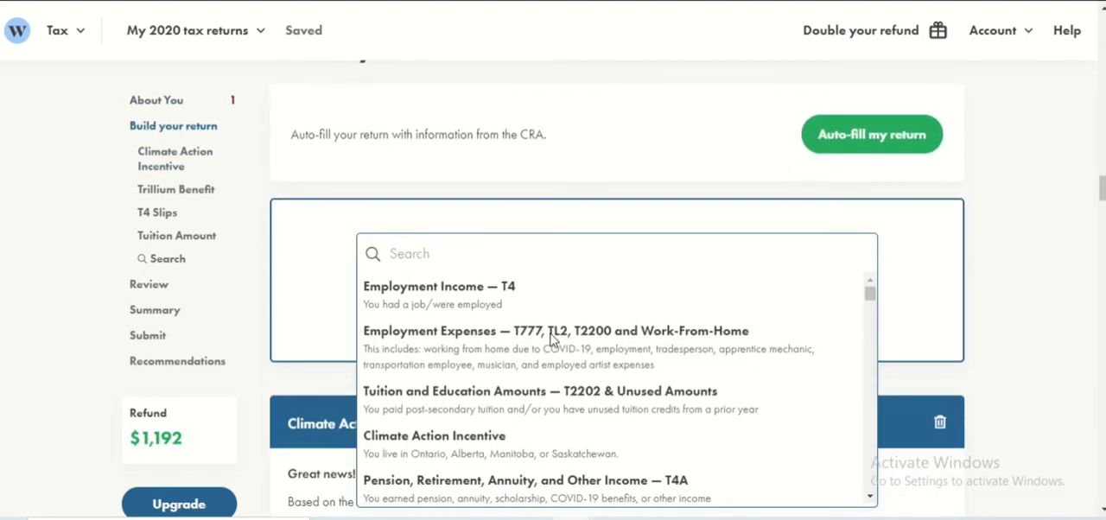
pyautogui.click(575, 404)
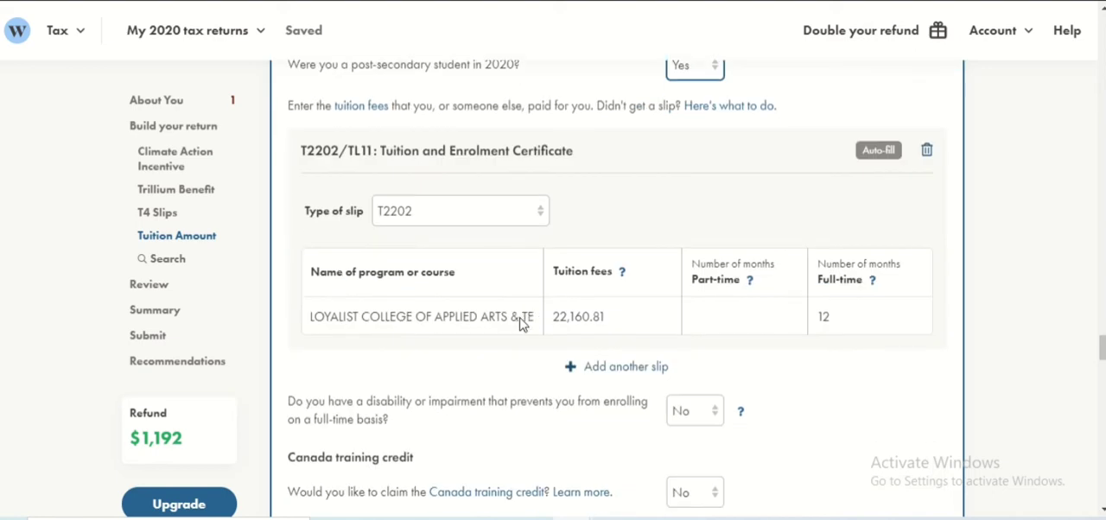
pyautogui.scroll(5, 523, 325)
pyautogui.scroll(-8, 523, 325)
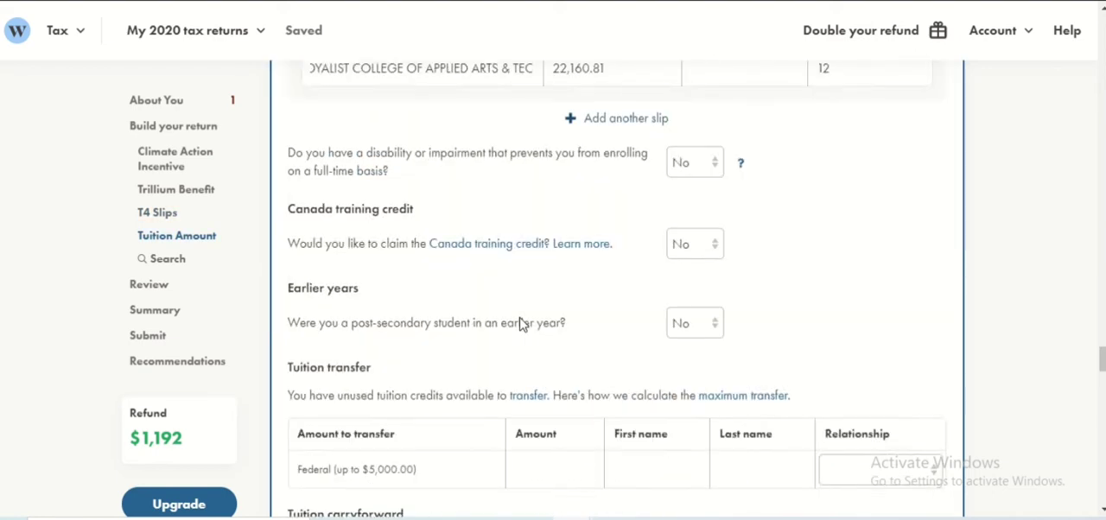
pyautogui.scroll(-3, 575, 311)
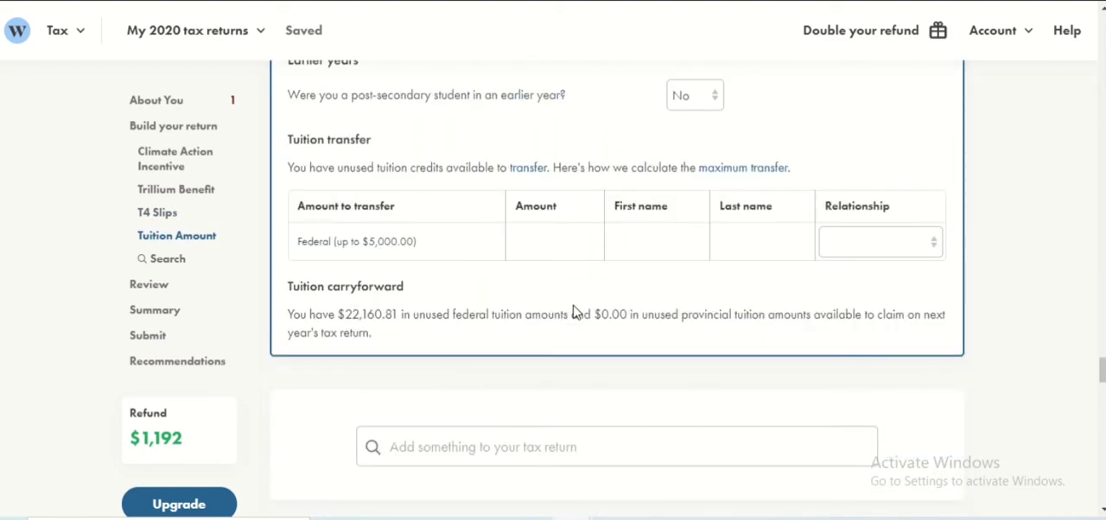
pyautogui.scroll(2, 576, 311)
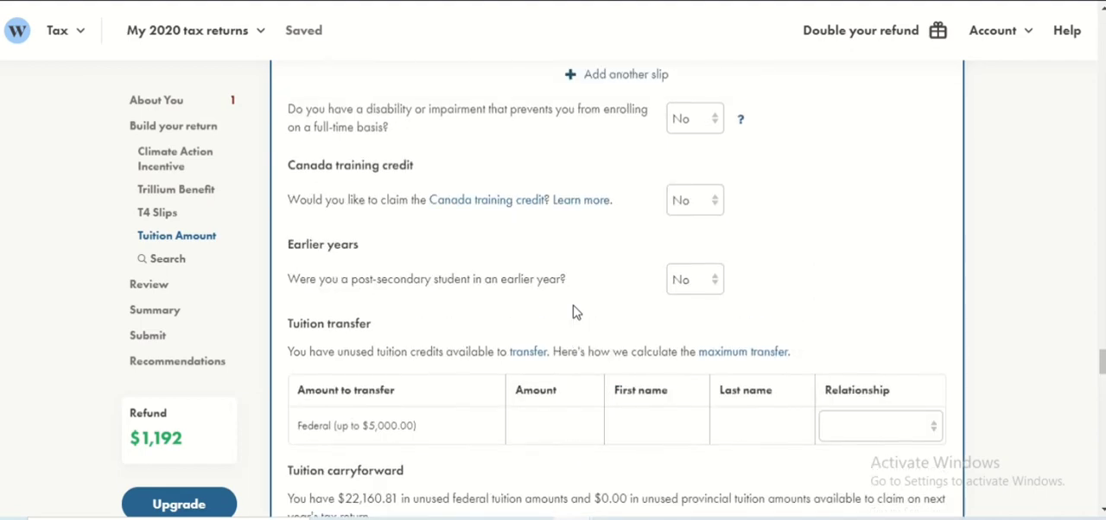
# - Return to the Climate Action Incentive section under Build your return and review its eligibility information, dependants confirmation and rural community question
pyautogui.scroll(20, 576, 312)
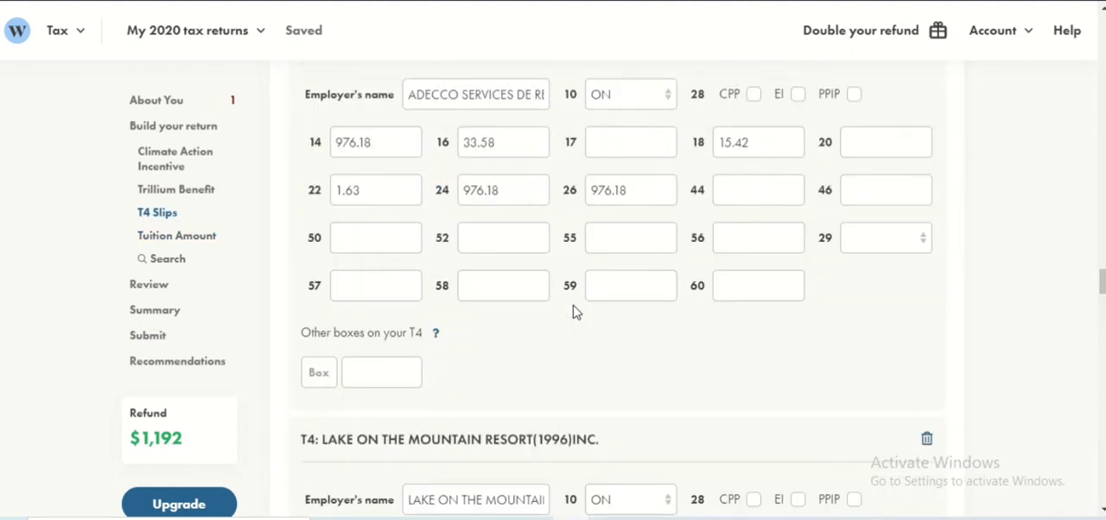
pyautogui.scroll(4, 575, 312)
pyautogui.scroll(12, 576, 312)
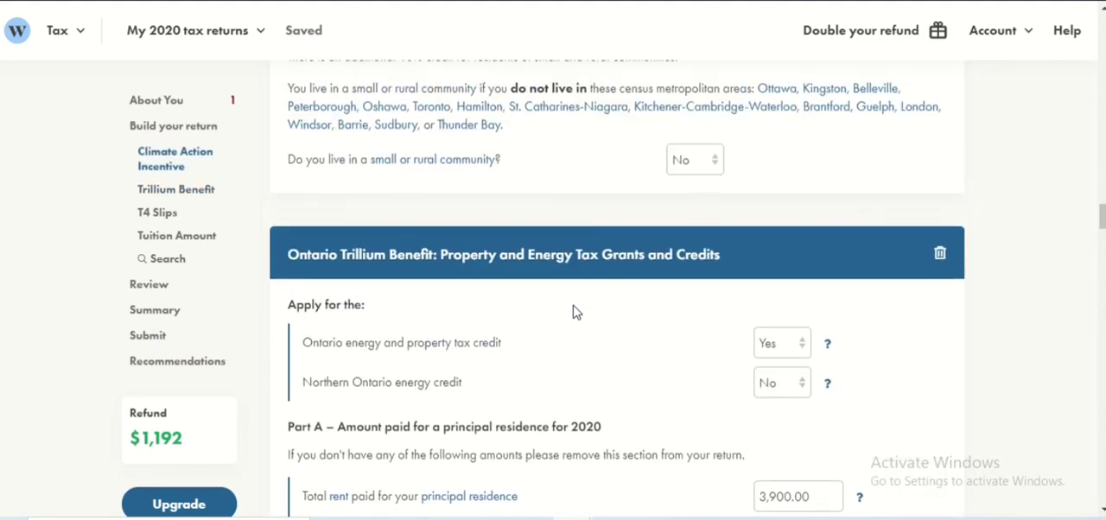
pyautogui.scroll(6, 576, 312)
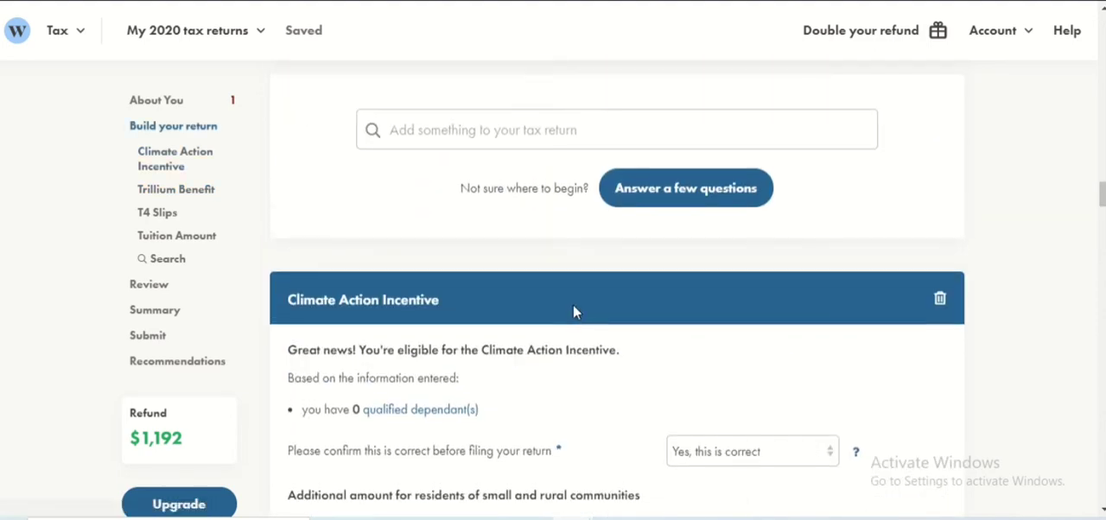
pyautogui.scroll(-3, 575, 312)
pyautogui.scroll(1, 575, 313)
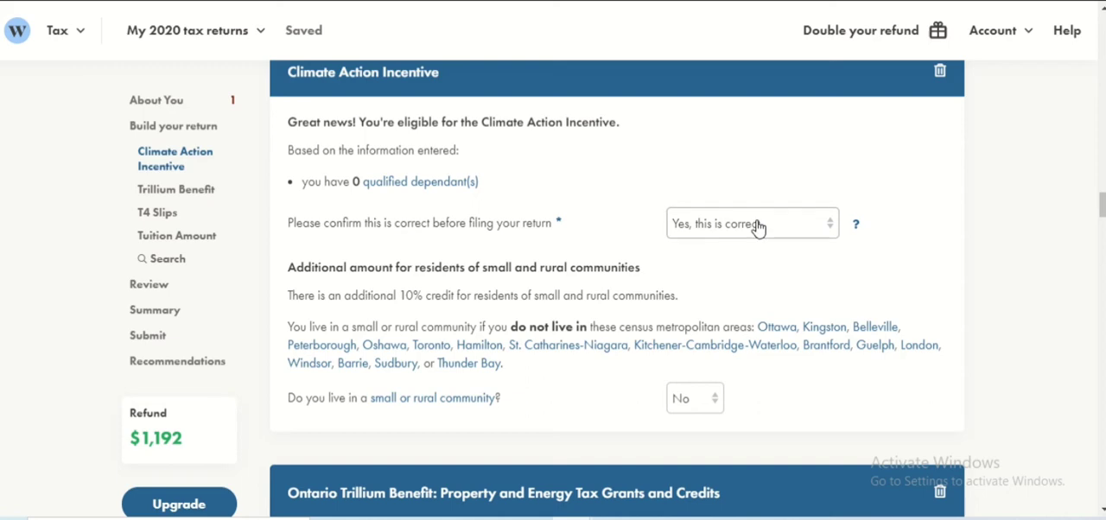
pyautogui.scroll(-2, 669, 318)
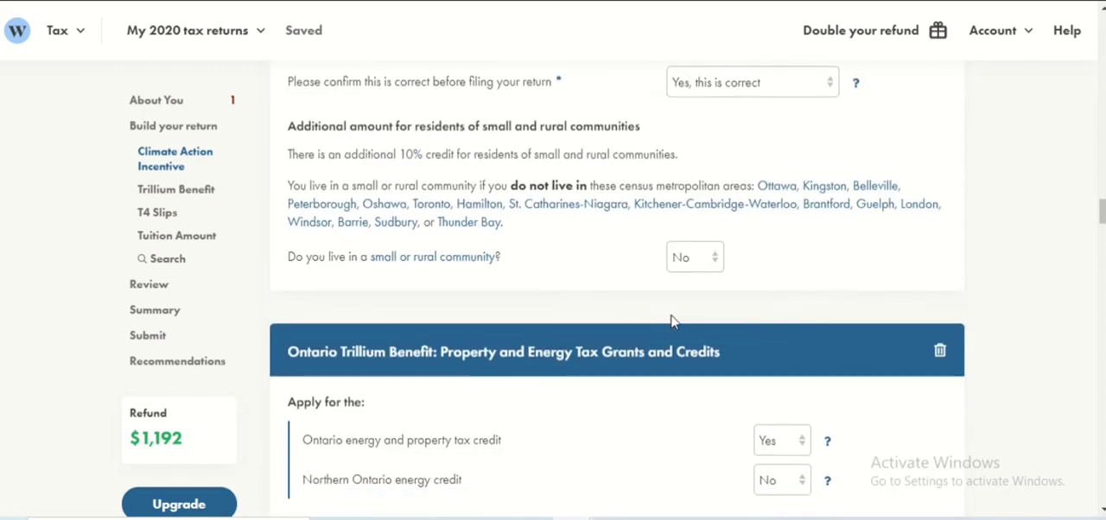
pyautogui.scroll(1, 627, 311)
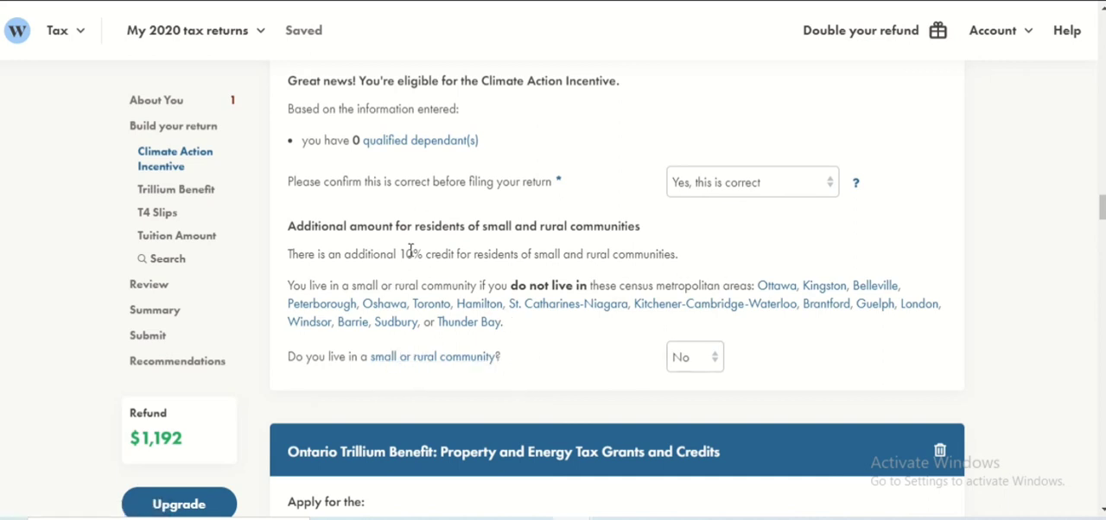
# - Examine the additional 10% credit for small and rural communities and highlight the list of census metropolitan areas
pyautogui.moveTo(395, 254); pyautogui.dragTo(475, 244)
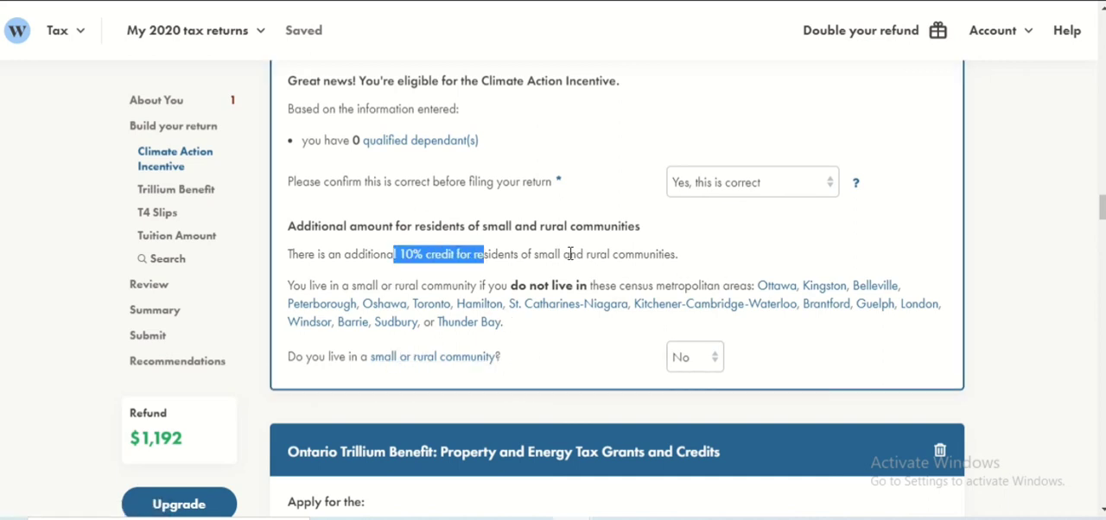
pyautogui.click(632, 223)
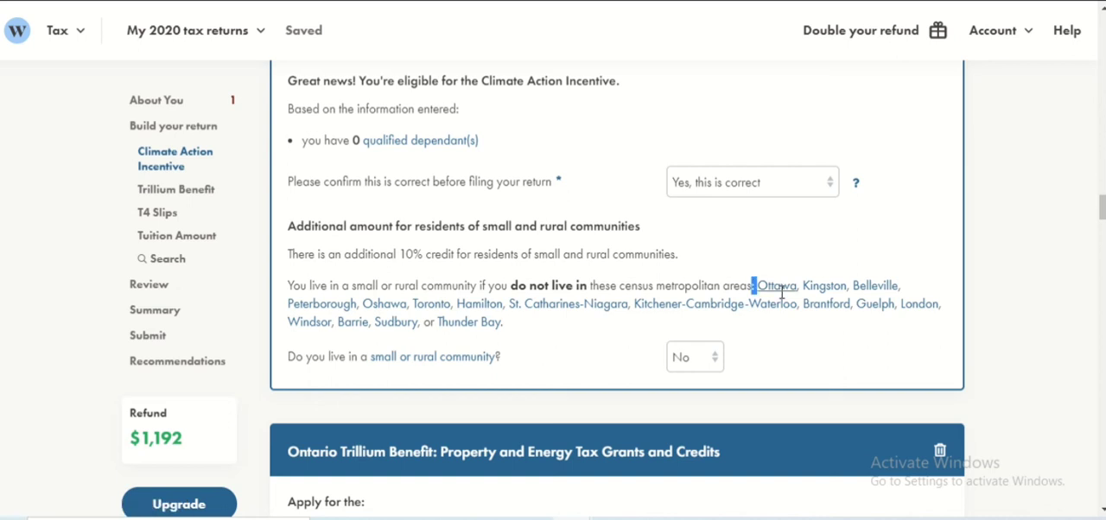
pyautogui.moveTo(752, 285); pyautogui.dragTo(820, 324)
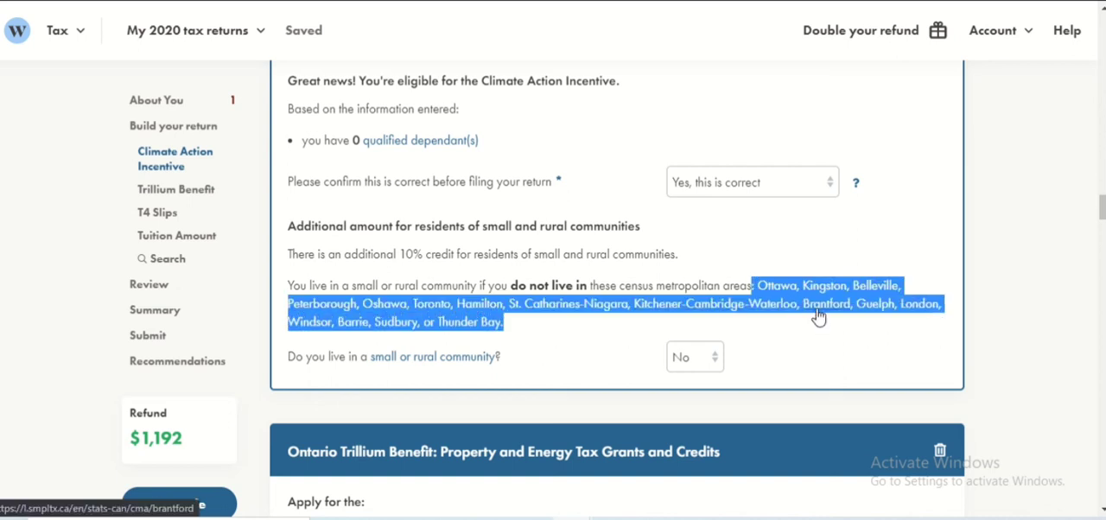
pyautogui.click(774, 356)
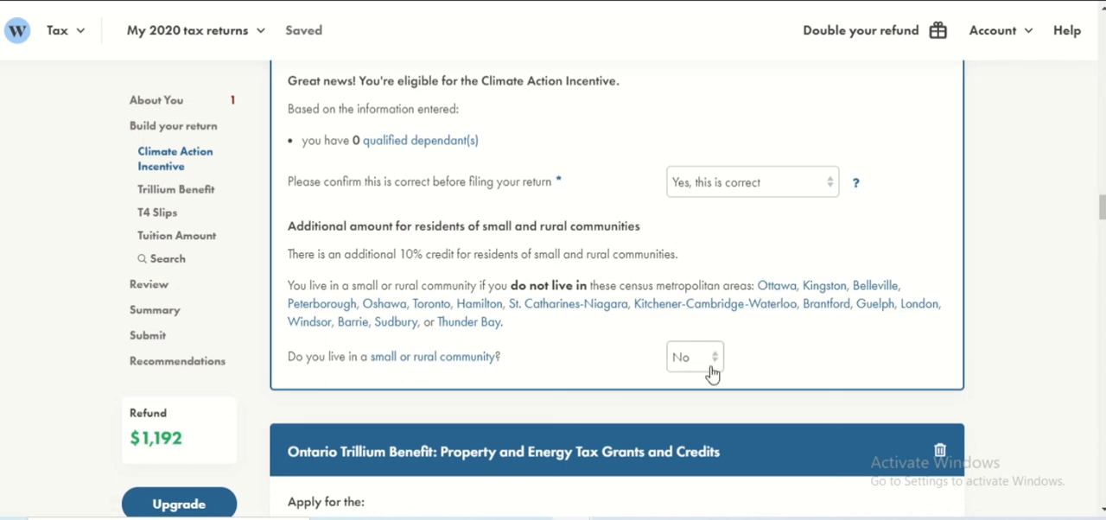
# - Check the credit applications in the Ontario Trillium Benefit section and highlight the eligible districts in the Northern Ontario energy credit explanation
pyautogui.scroll(-1, 711, 371)
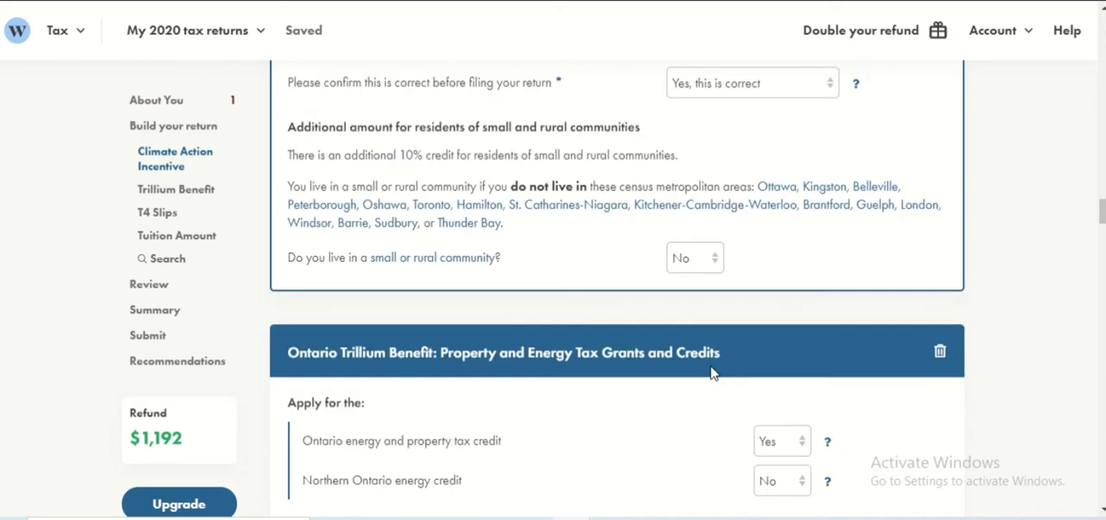
pyautogui.scroll(-2, 711, 371)
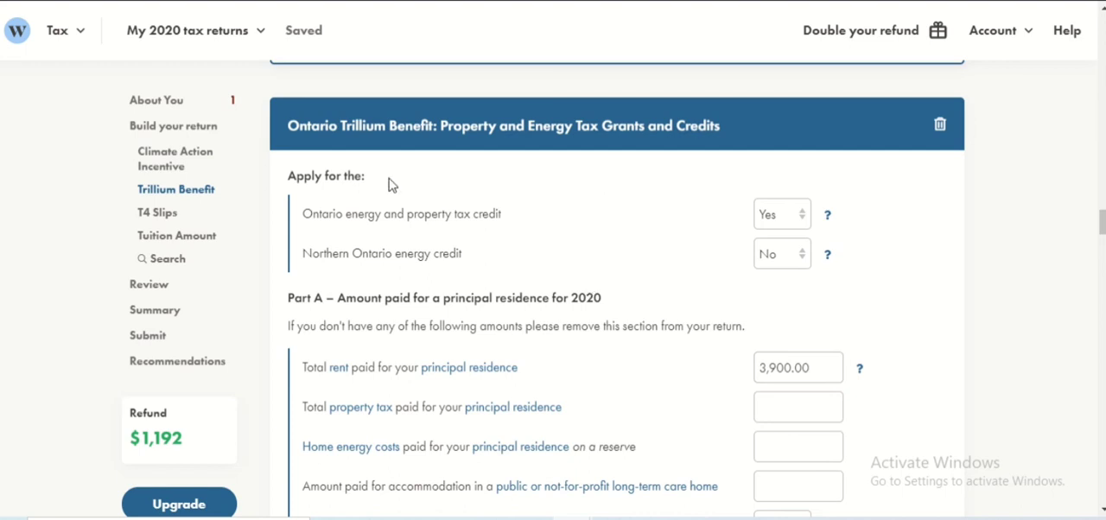
pyautogui.scroll(-1, 691, 202)
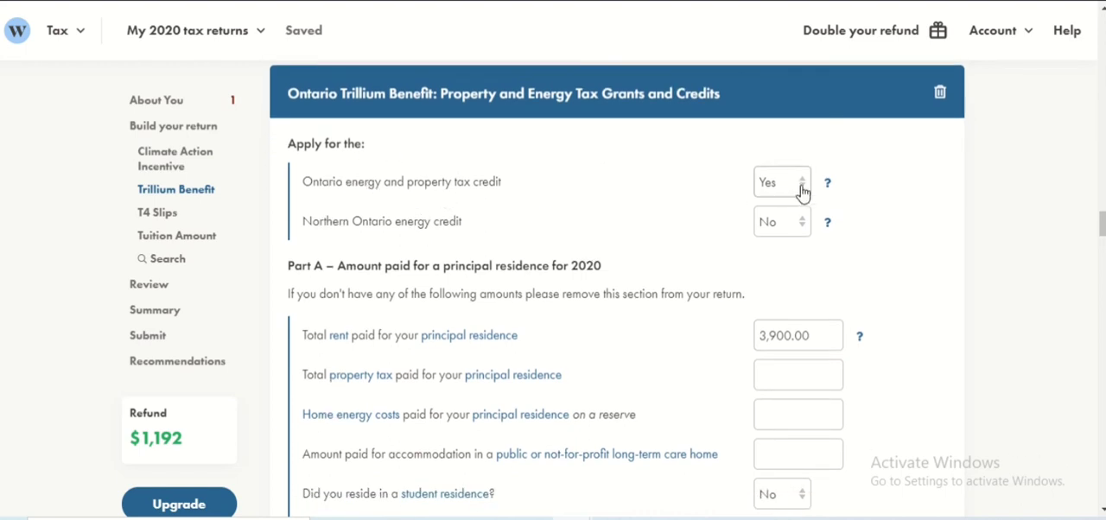
pyautogui.scroll(-1, 803, 192)
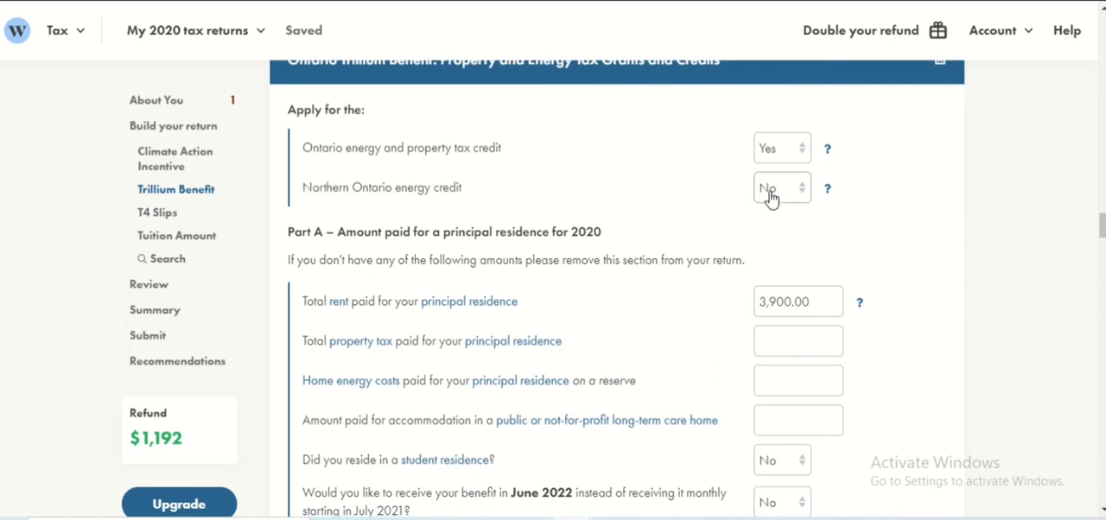
pyautogui.click(827, 192)
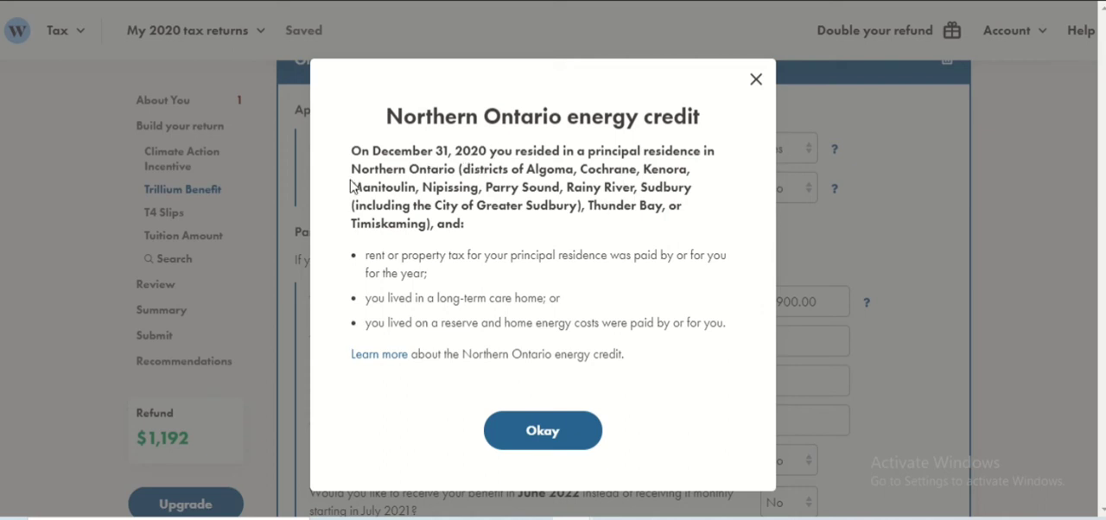
pyautogui.moveTo(356, 170); pyautogui.dragTo(673, 226)
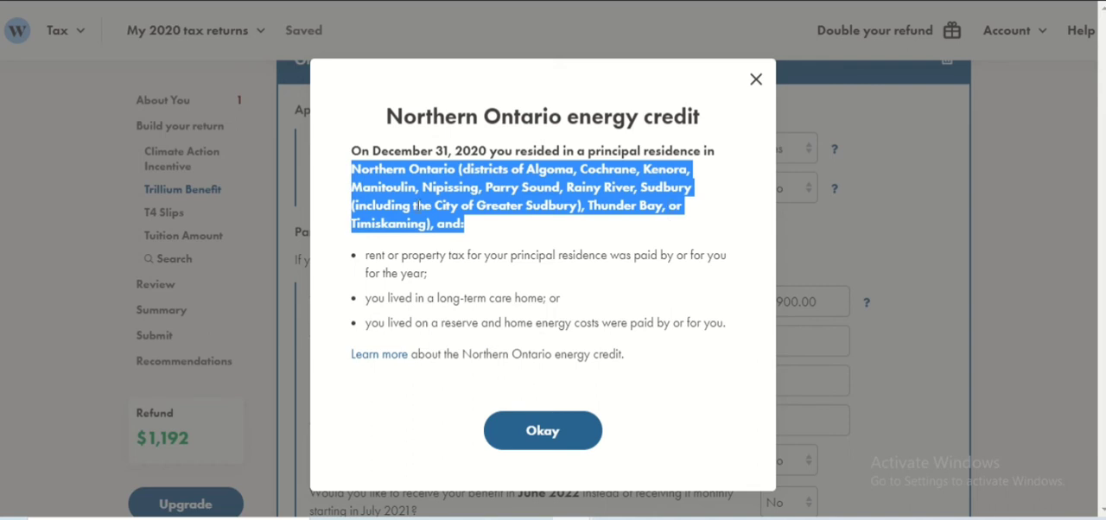
pyautogui.click(593, 245)
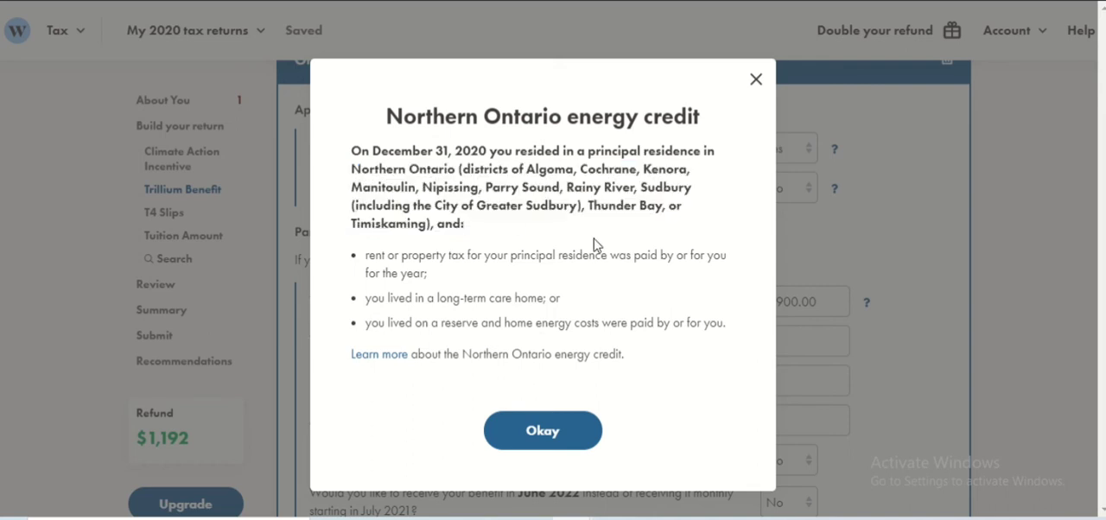
pyautogui.click(753, 82)
# - Review the Trillium Benefit's Part A principal residence amounts, student residence and payment timing questions, and the Part B residence declaration
pyautogui.scroll(-2, 670, 259)
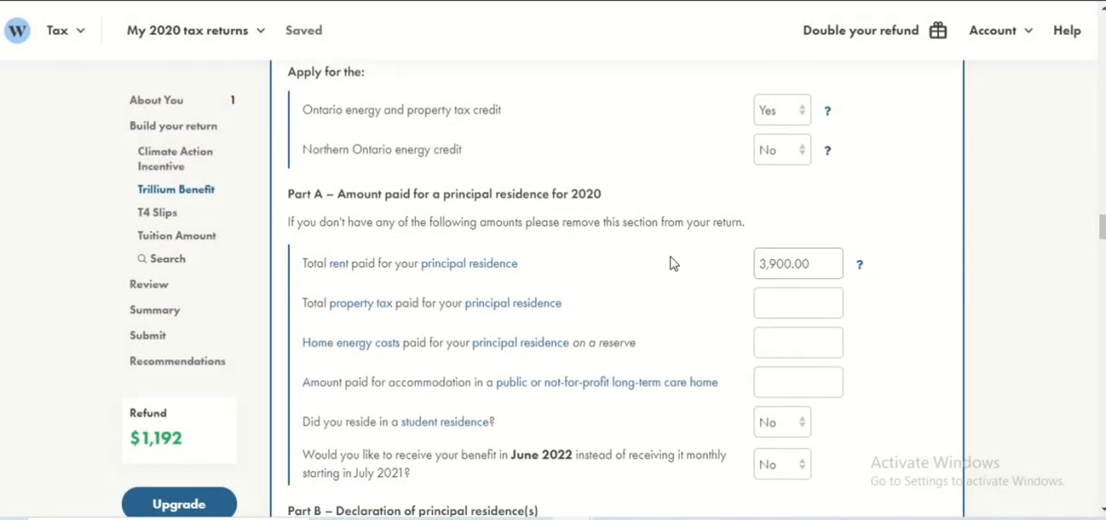
pyautogui.scroll(-2, 671, 262)
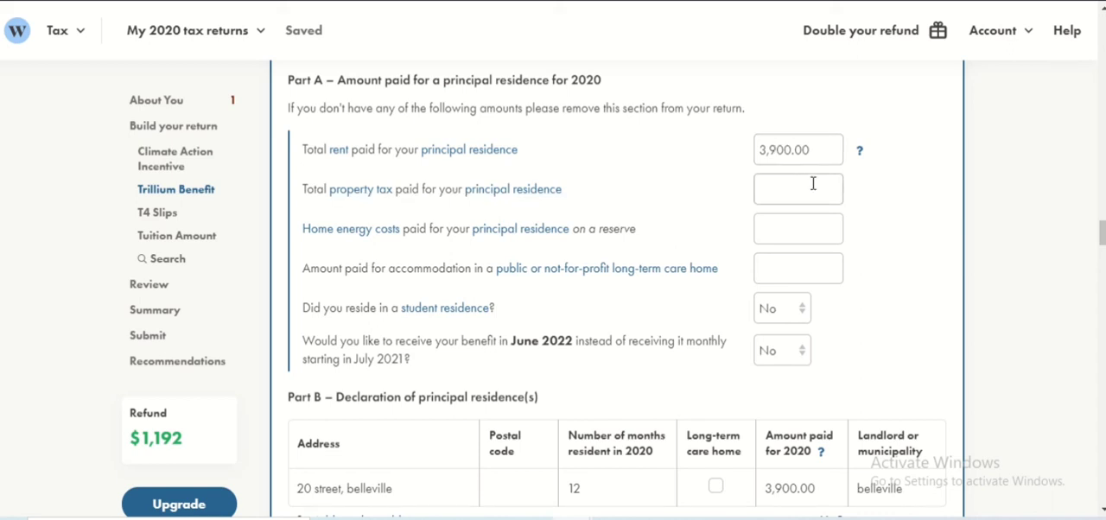
pyautogui.scroll(-1, 813, 183)
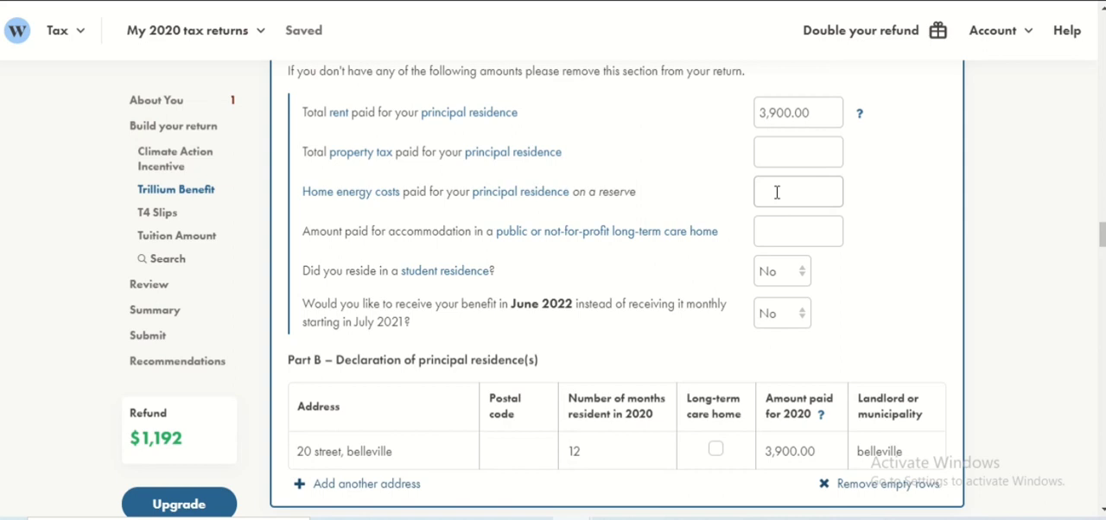
pyautogui.scroll(-1, 822, 222)
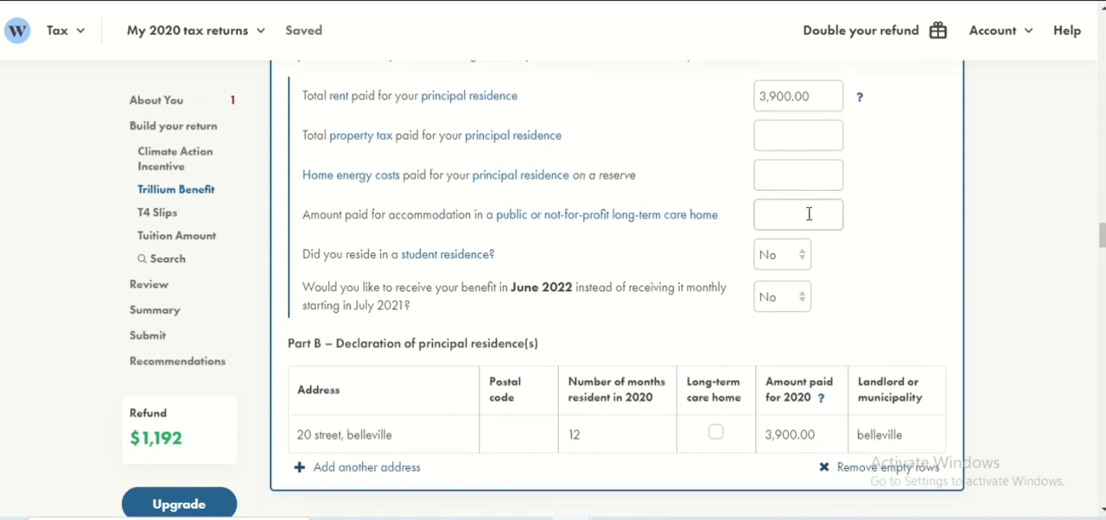
pyautogui.scroll(-1, 800, 214)
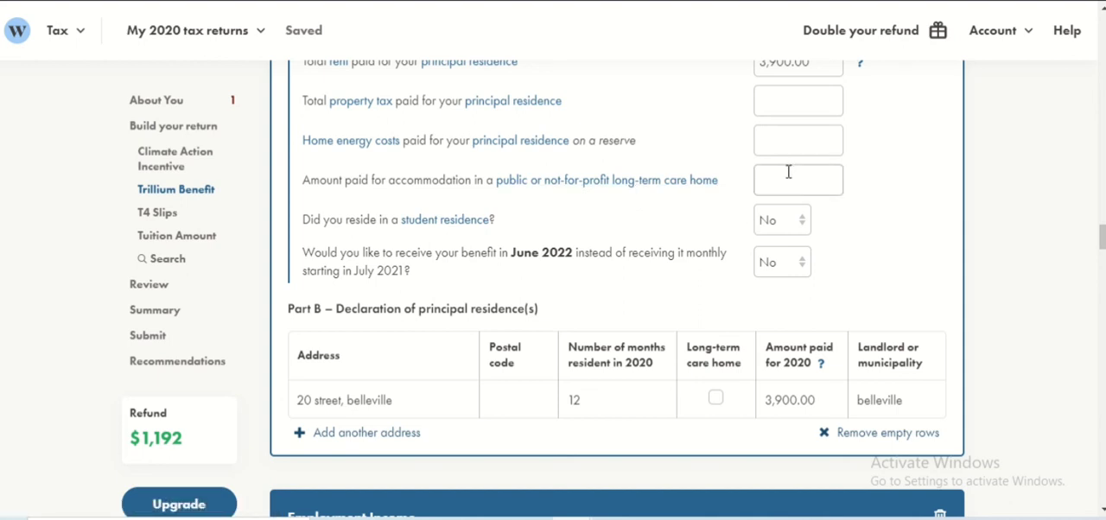
pyautogui.scroll(-1, 830, 185)
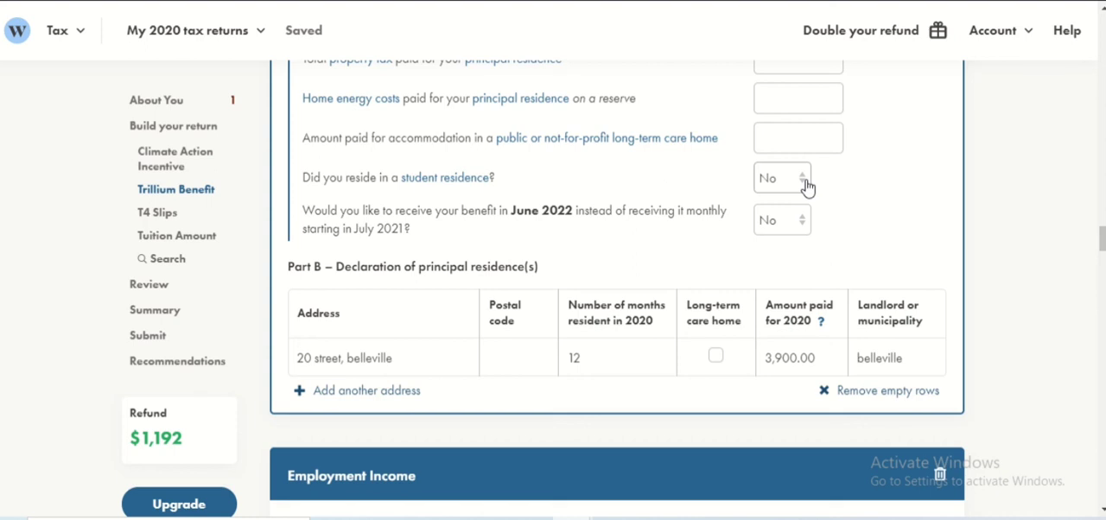
pyautogui.scroll(-1, 896, 216)
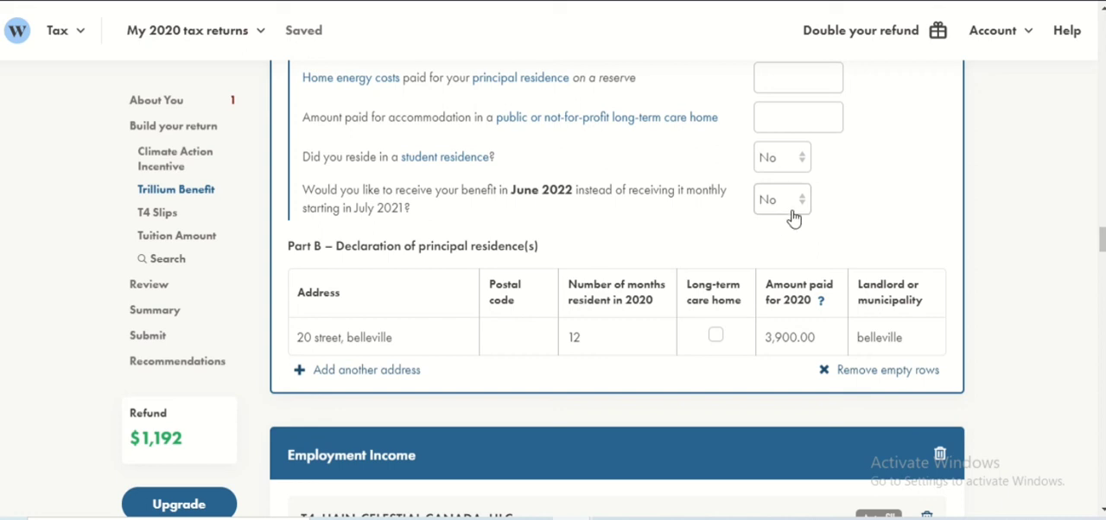
pyautogui.scroll(-1, 794, 217)
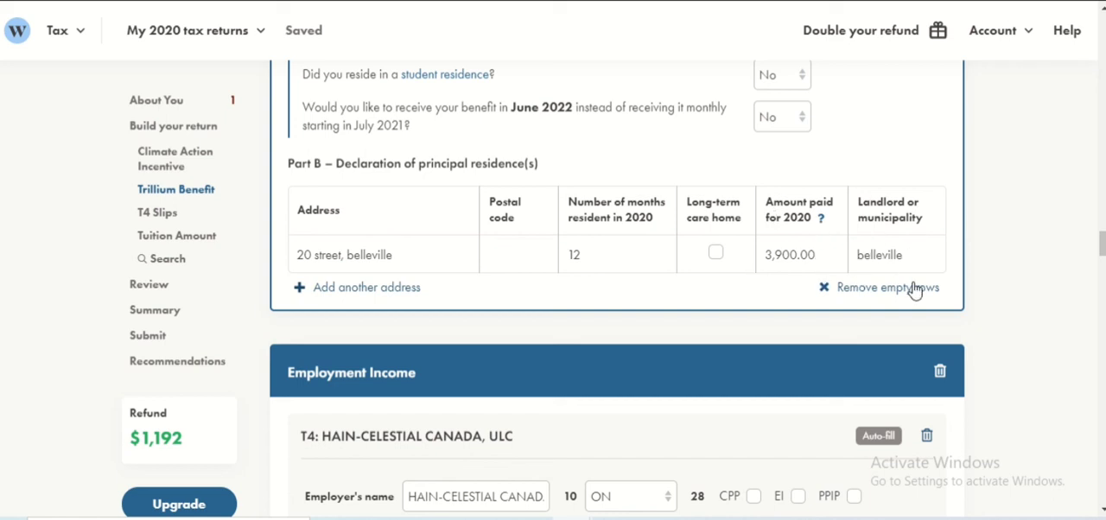
# - Pass the T4 and tuition slips and run Check & Optimize on the return in the Review section
pyautogui.scroll(-9, 915, 290)
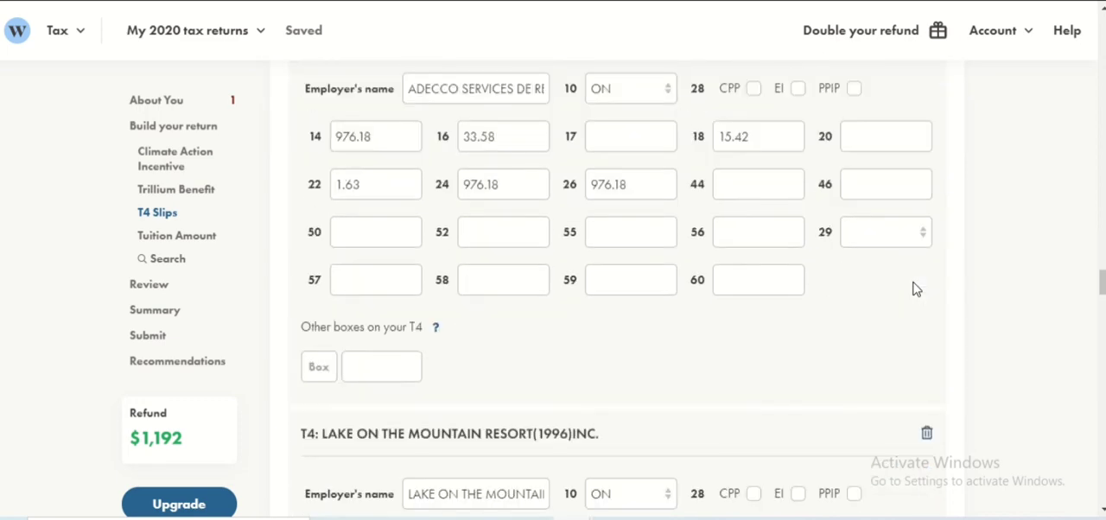
pyautogui.scroll(-10, 915, 289)
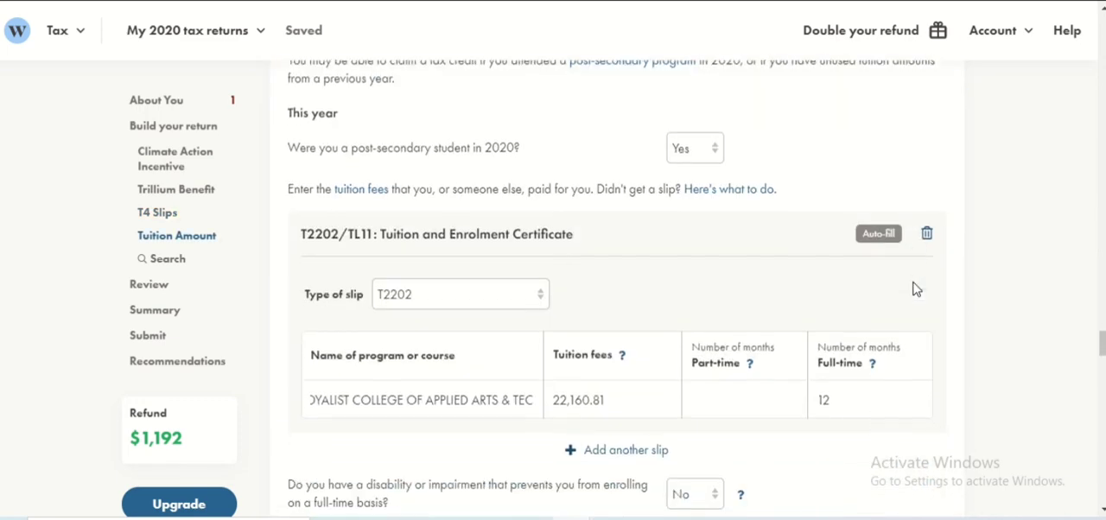
pyautogui.scroll(-3, 916, 289)
pyautogui.scroll(5, 916, 290)
pyautogui.scroll(-3, 784, 304)
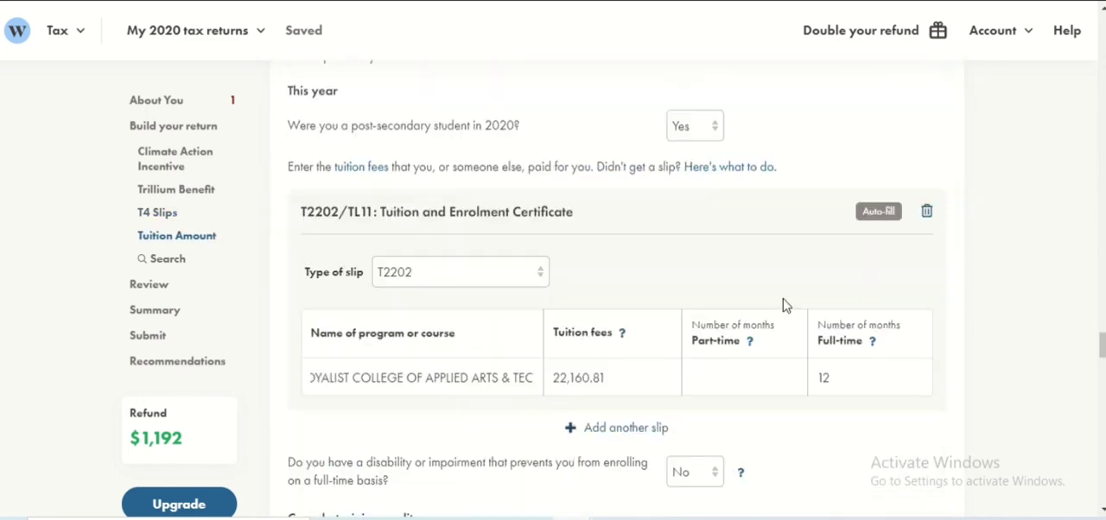
pyautogui.scroll(-10, 701, 320)
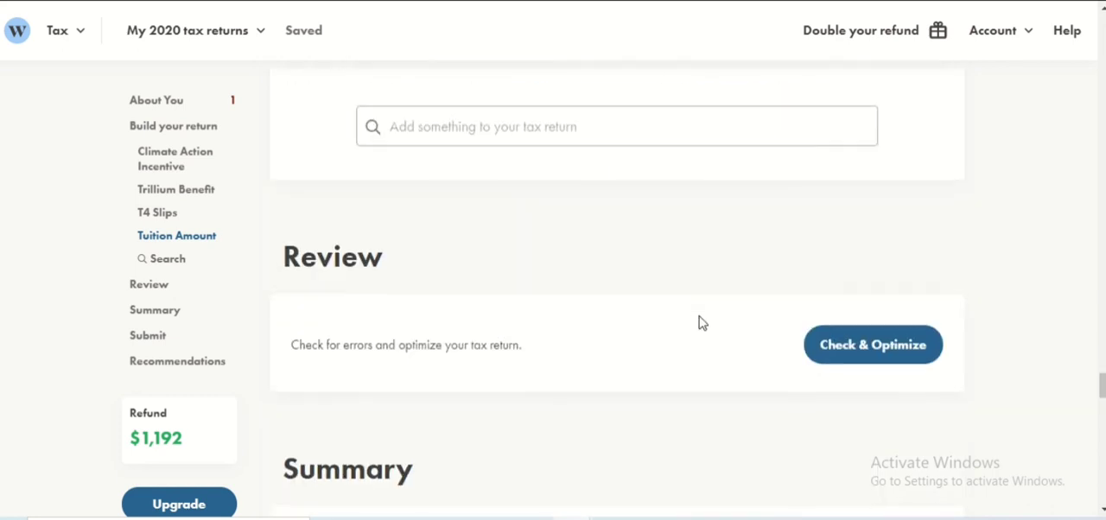
pyautogui.scroll(-1, 700, 322)
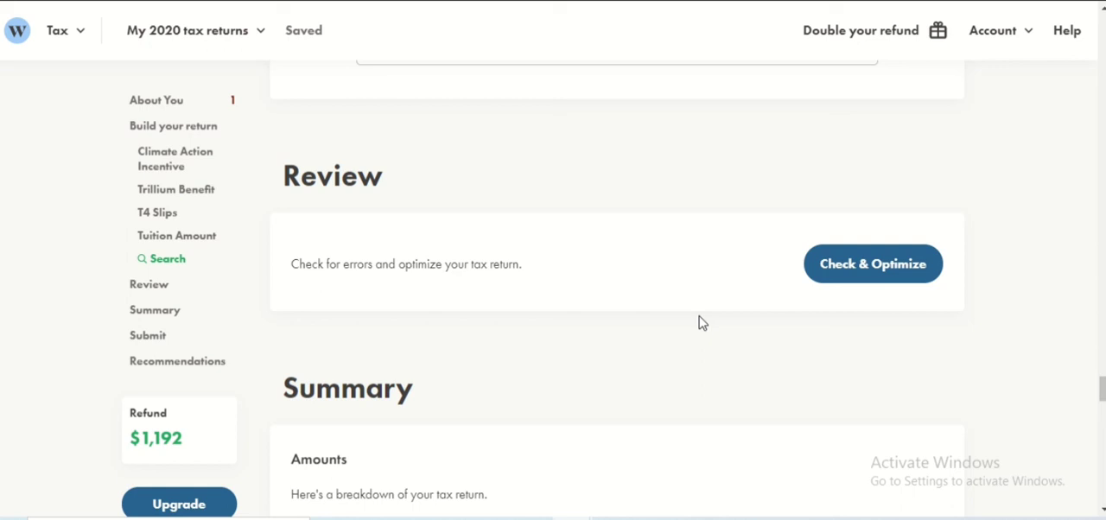
pyautogui.click(872, 264)
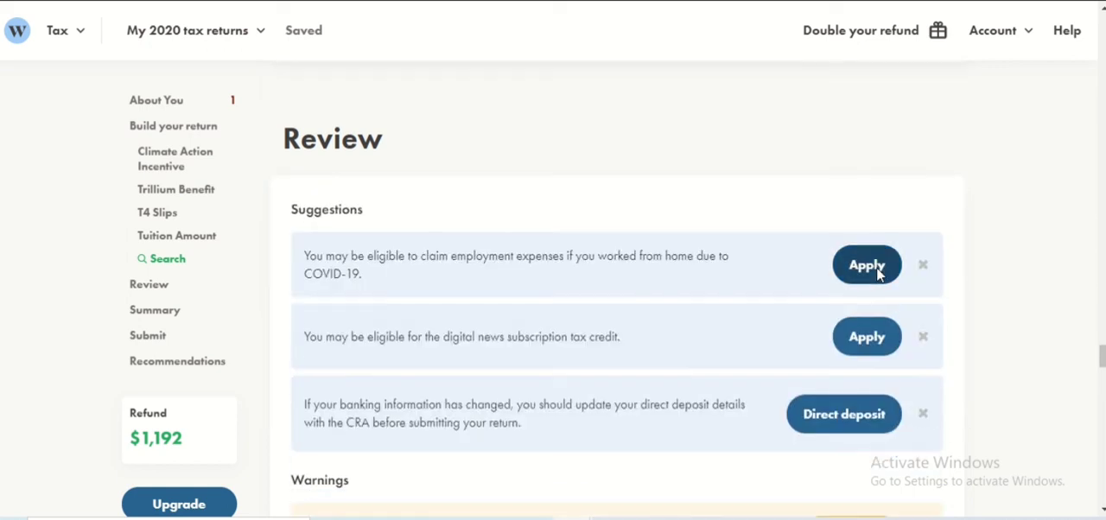
# - Read through the suggestions, warnings and errors listed in the Review section
pyautogui.scroll(-4, 877, 274)
pyautogui.scroll(1, 538, 278)
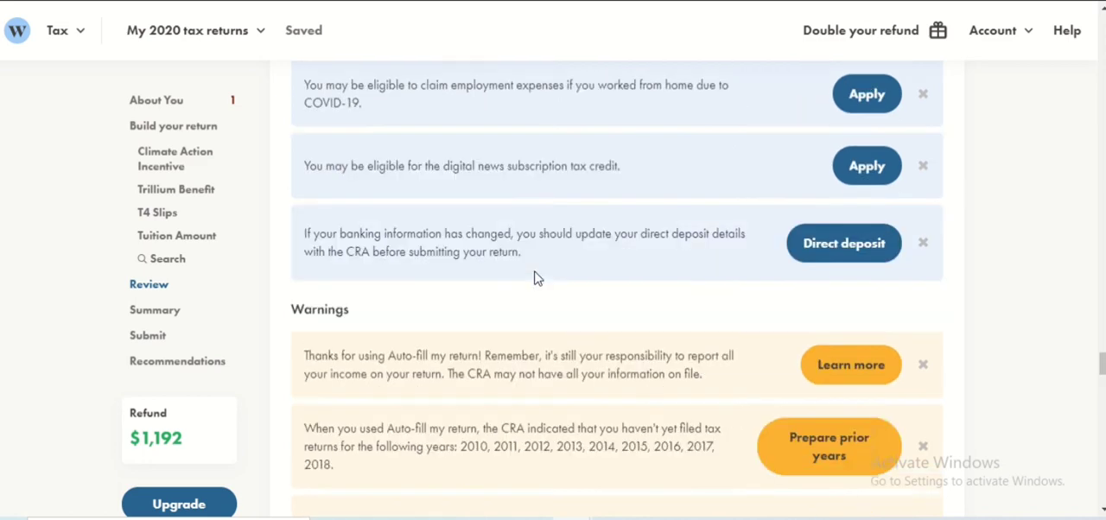
pyautogui.scroll(-1, 538, 278)
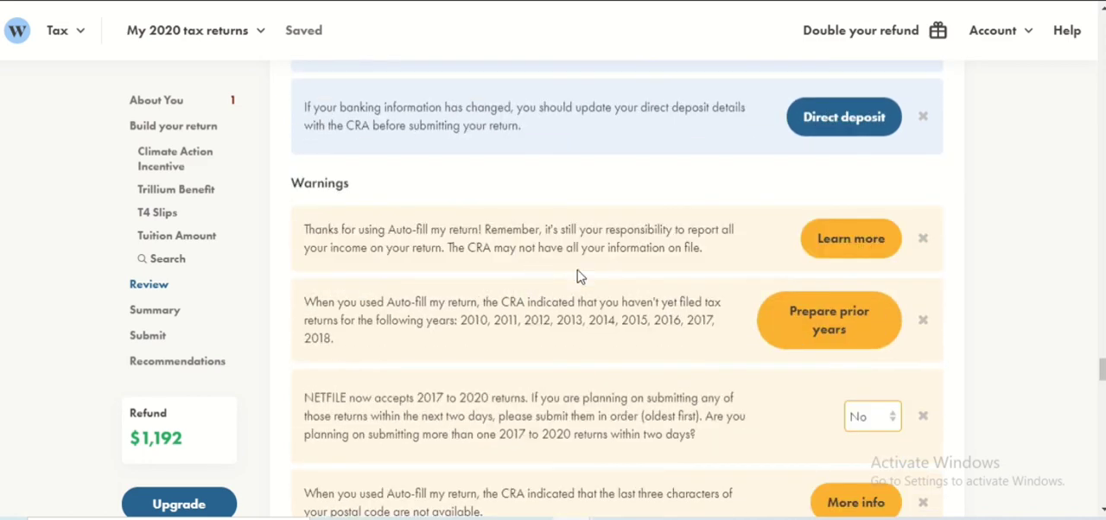
pyautogui.scroll(-1, 518, 285)
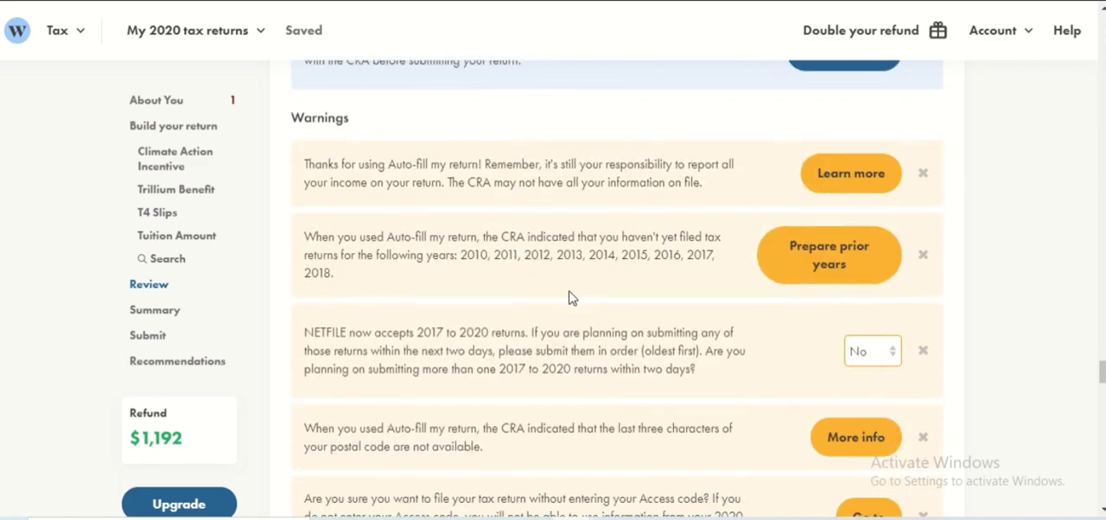
pyautogui.scroll(-4, 532, 375)
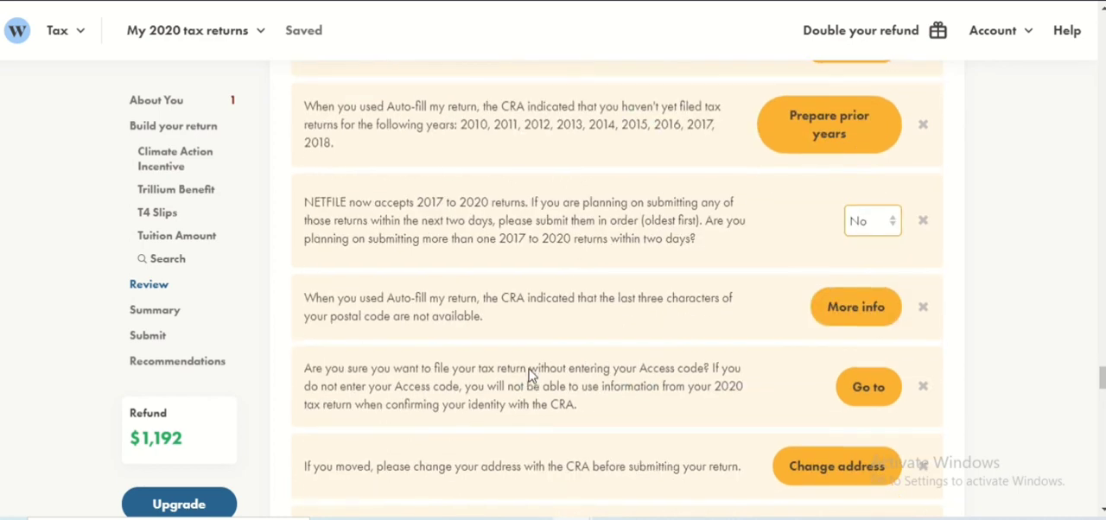
pyautogui.scroll(-2, 743, 420)
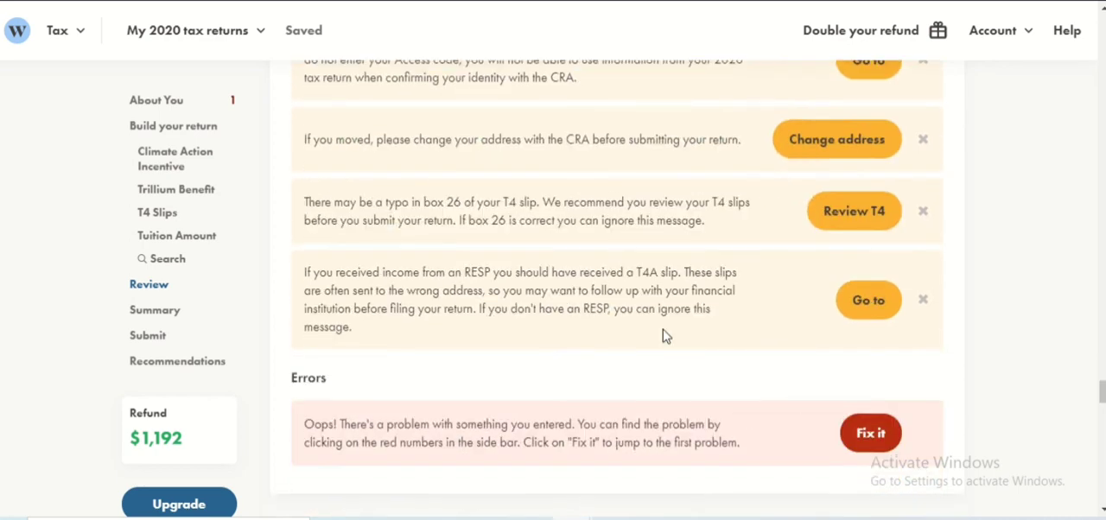
pyautogui.scroll(2, 664, 336)
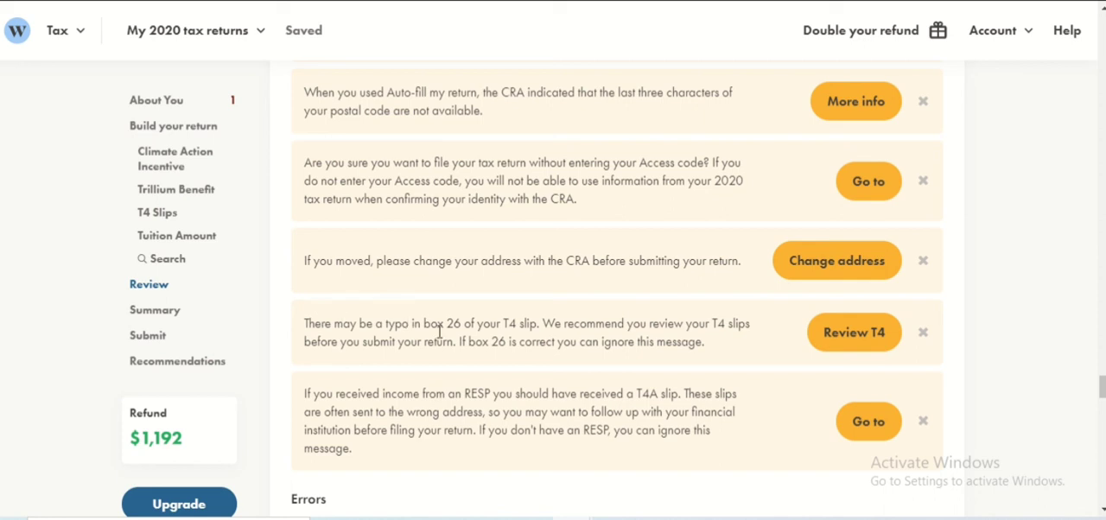
# - Inspect the T4 slip flagged by the box 26 typo warning, and return to the Review section's errors
pyautogui.click(841, 346)
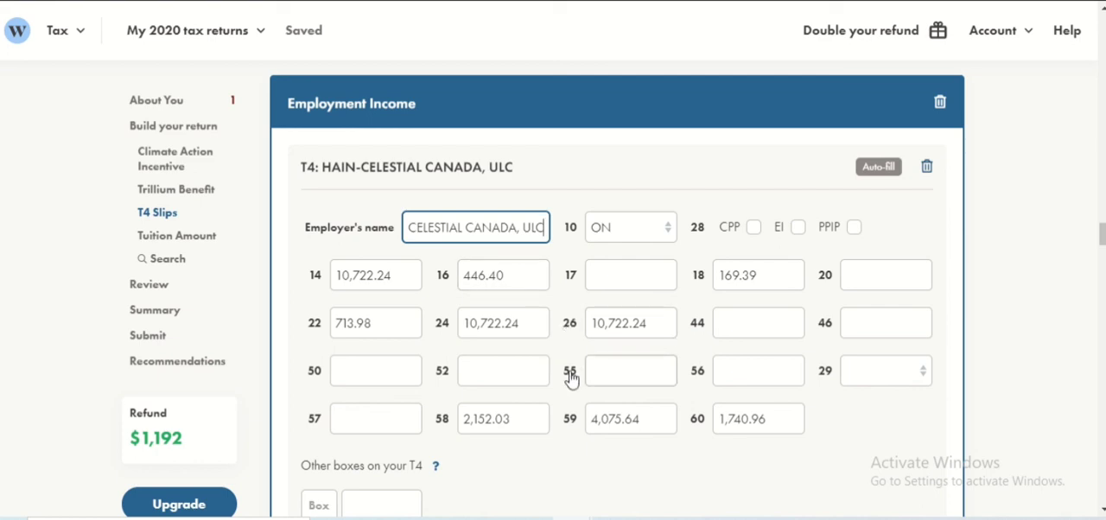
pyautogui.scroll(-4, 570, 376)
pyautogui.scroll(-20, 570, 377)
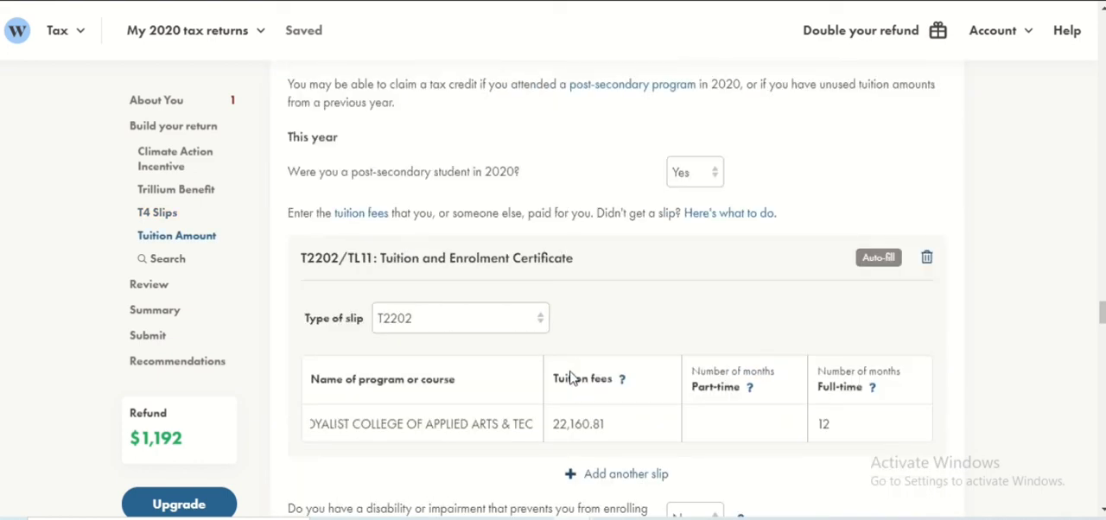
pyautogui.scroll(-20, 570, 377)
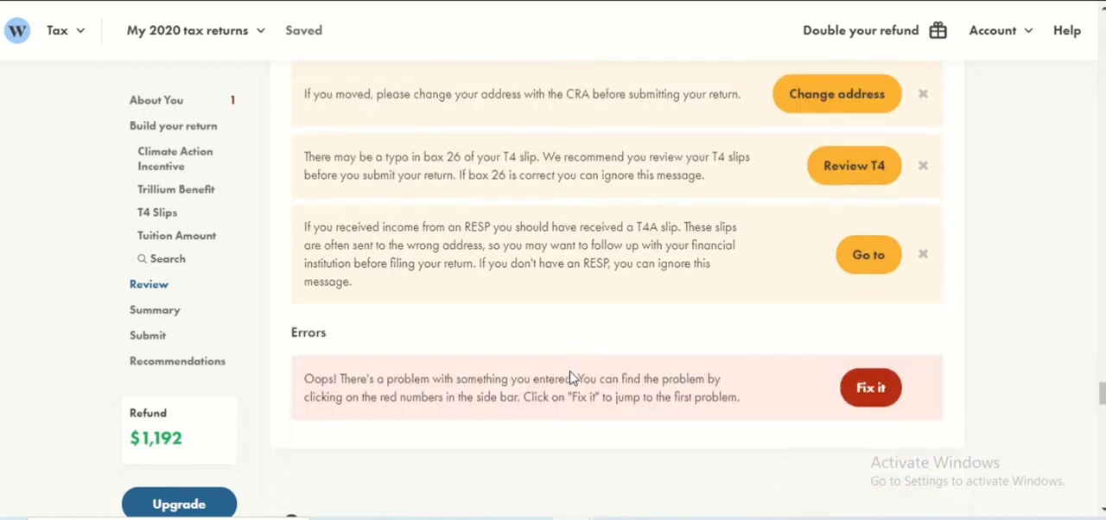
# - Examine the Summary breakdown of the refund, GST/HST quarterly amount and Ontario Trillium Benefit monthly amounts
pyautogui.scroll(2, 570, 377)
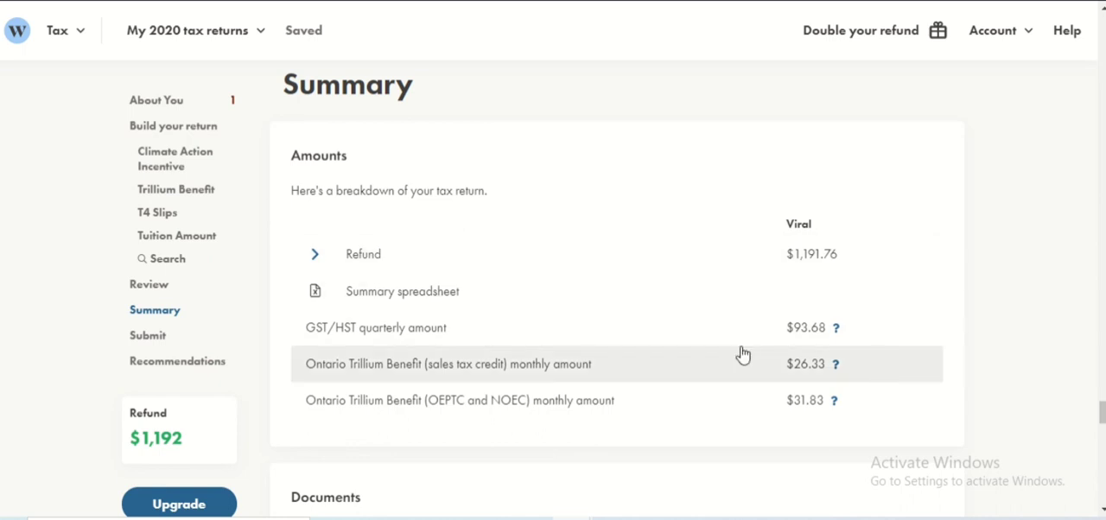
pyautogui.scroll(-1, 636, 330)
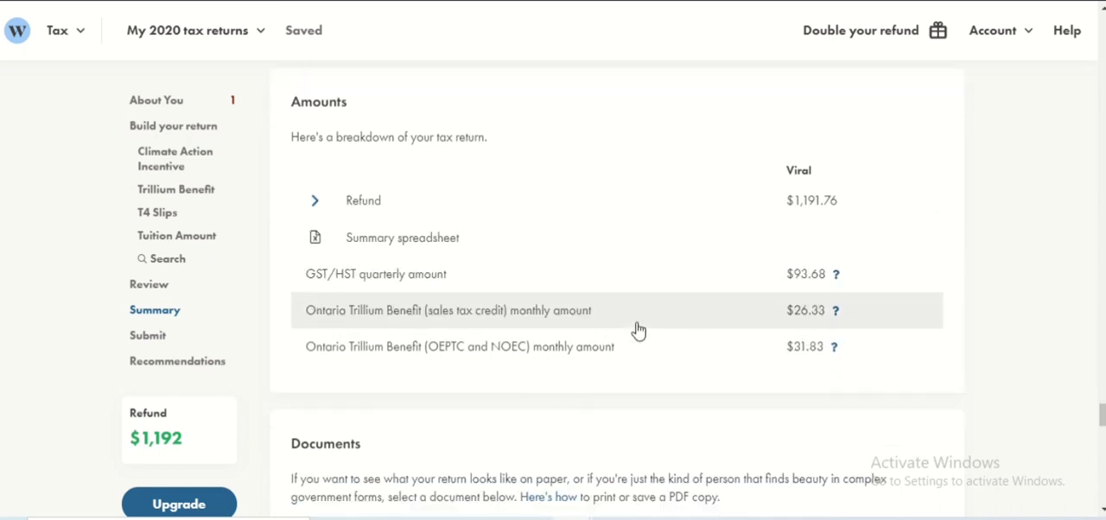
pyautogui.scroll(2, 638, 331)
pyautogui.scroll(1, 638, 331)
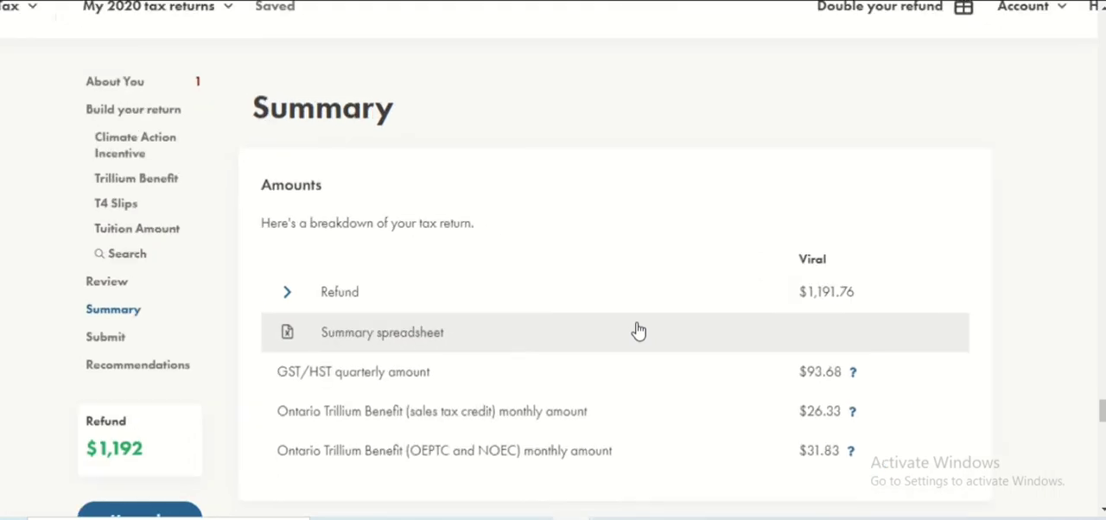
pyautogui.scroll(-3, 639, 330)
# - Return to the About You section at the beginning of the return and look over the personal details and mailing address
pyautogui.scroll(20, 636, 330)
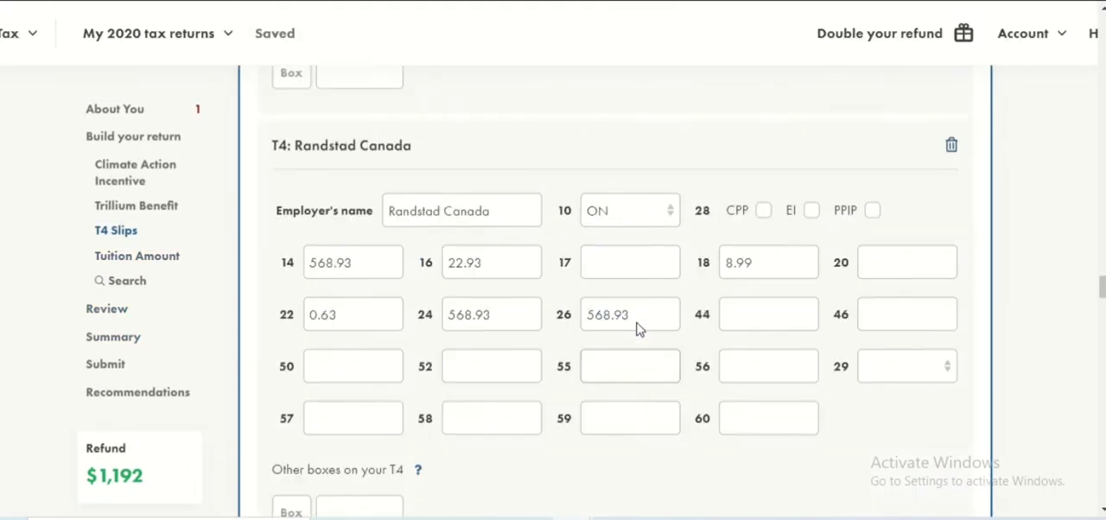
pyautogui.scroll(20, 637, 330)
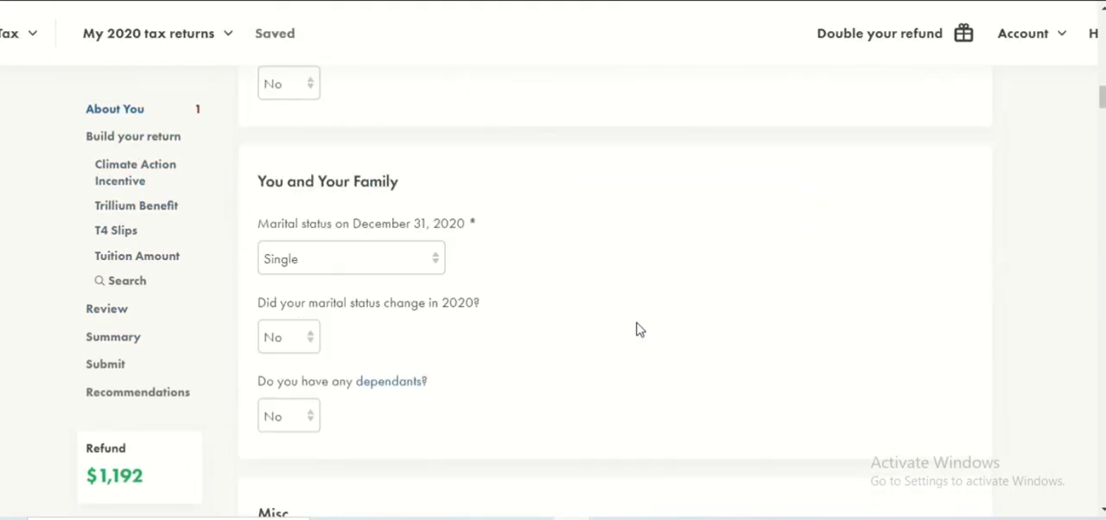
pyautogui.scroll(10, 638, 329)
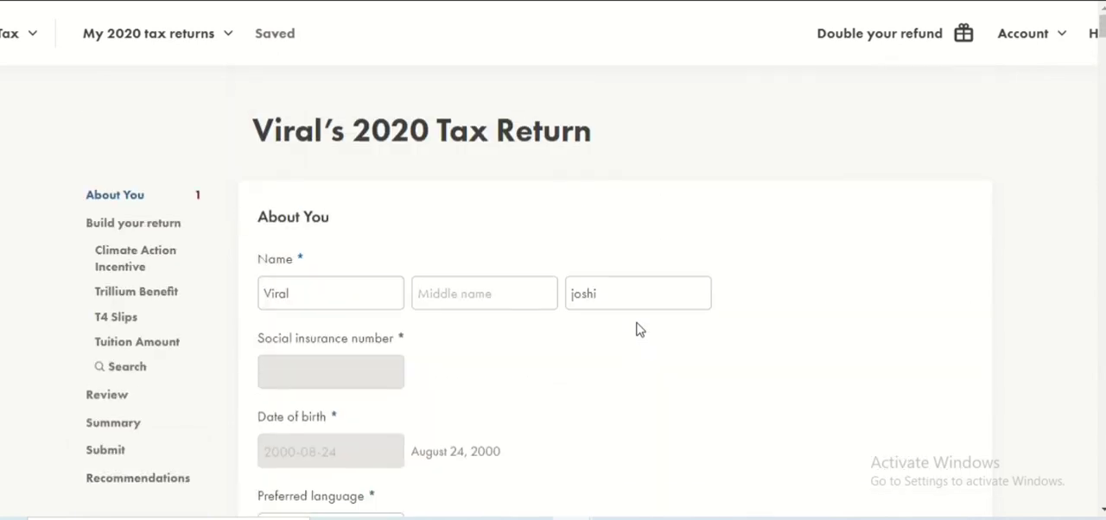
pyautogui.scroll(-2, 636, 330)
pyautogui.scroll(2, 637, 330)
pyautogui.scroll(-10, 636, 330)
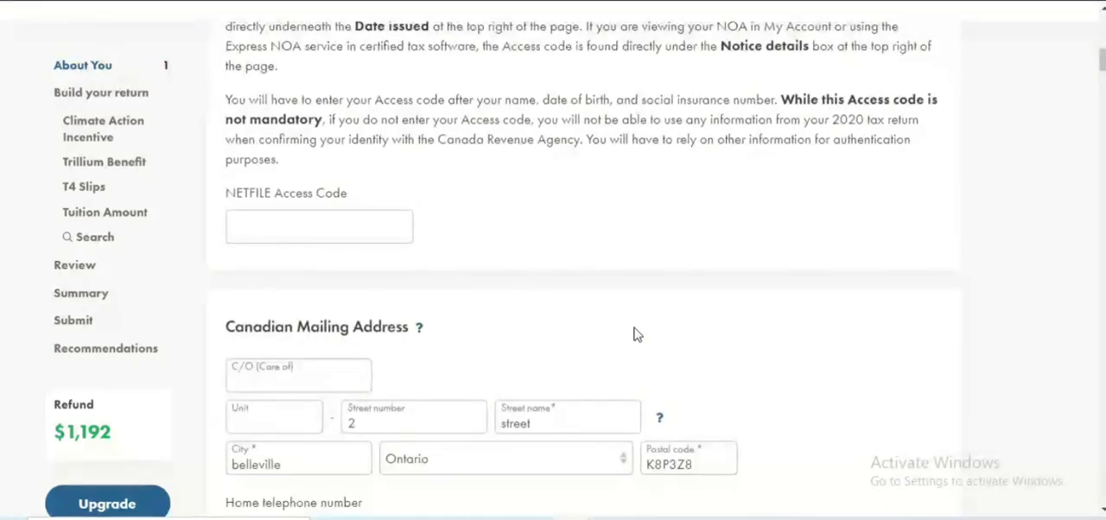
pyautogui.scroll(10, 636, 335)
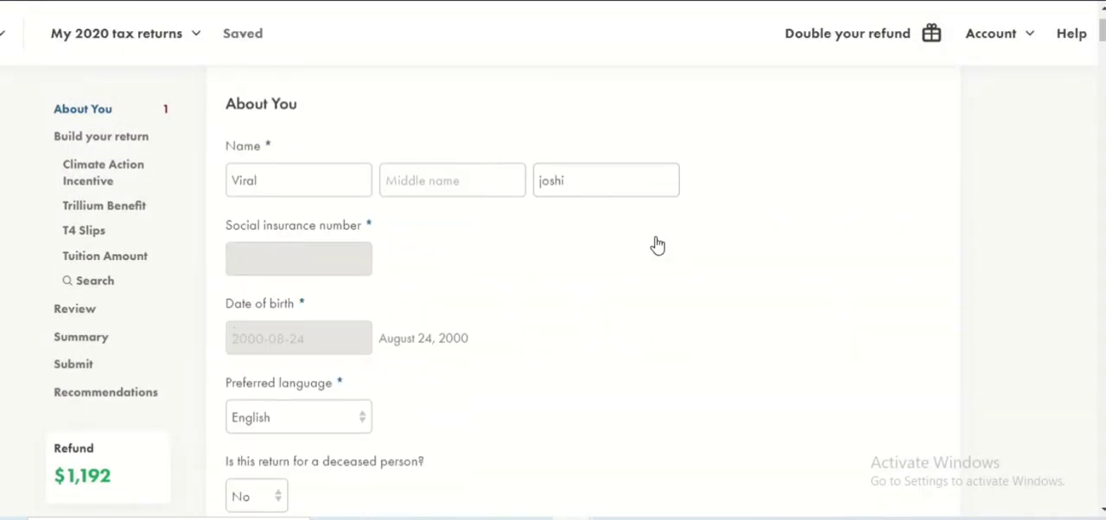
pyautogui.scroll(2, 662, 251)
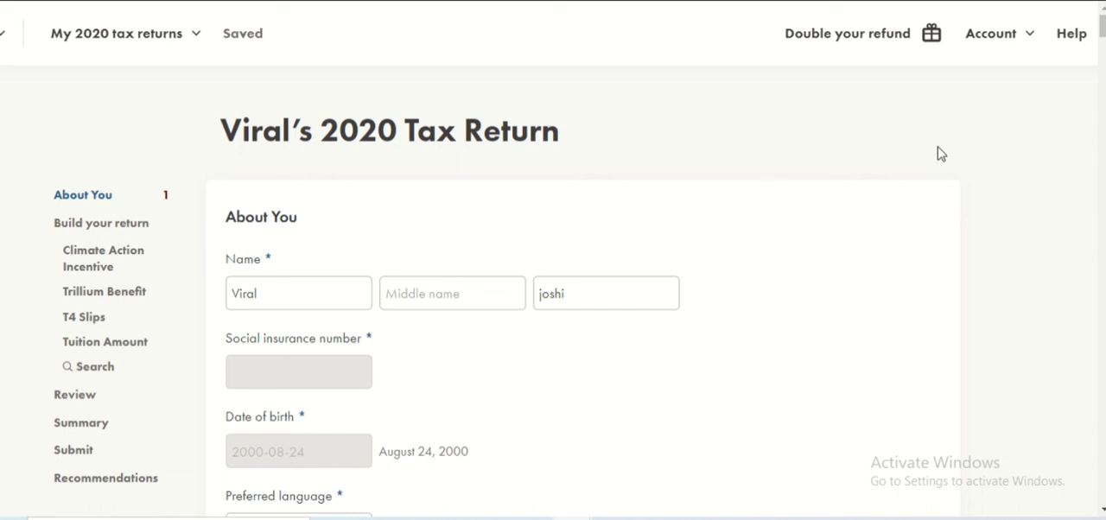